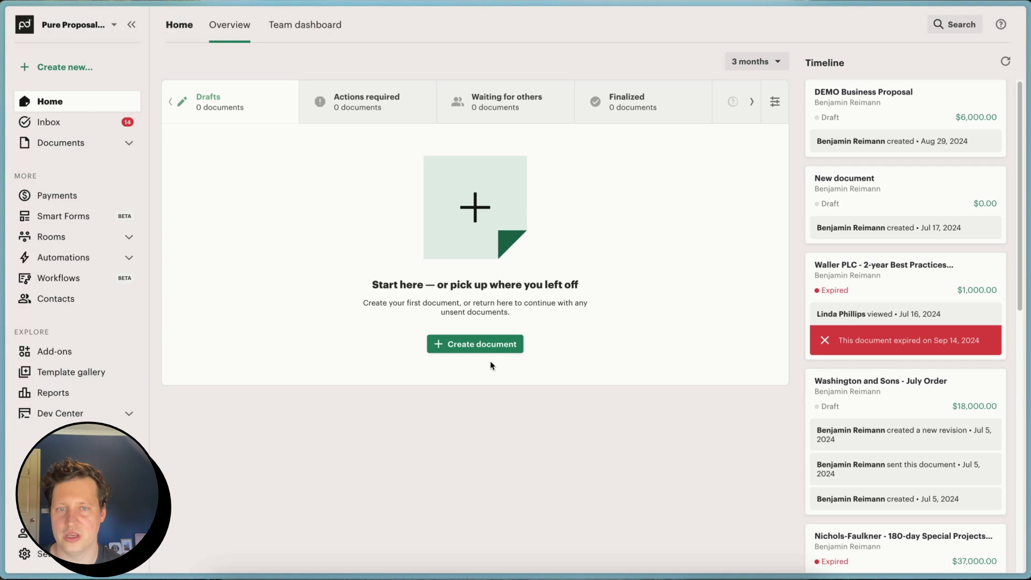
Step: Expand Documents in the sidebar and start a new document with Create new...
click(129, 143)
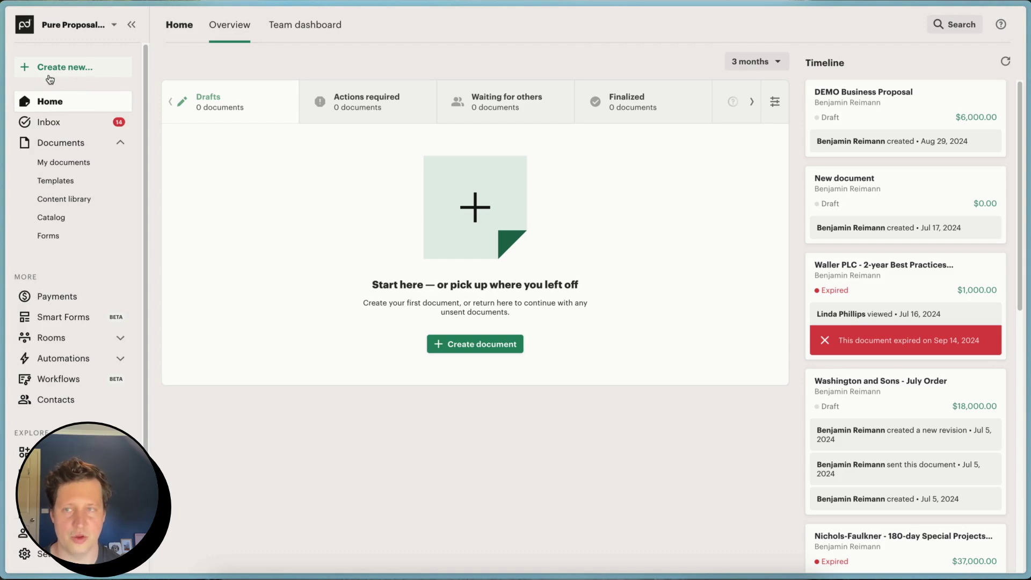
click(70, 67)
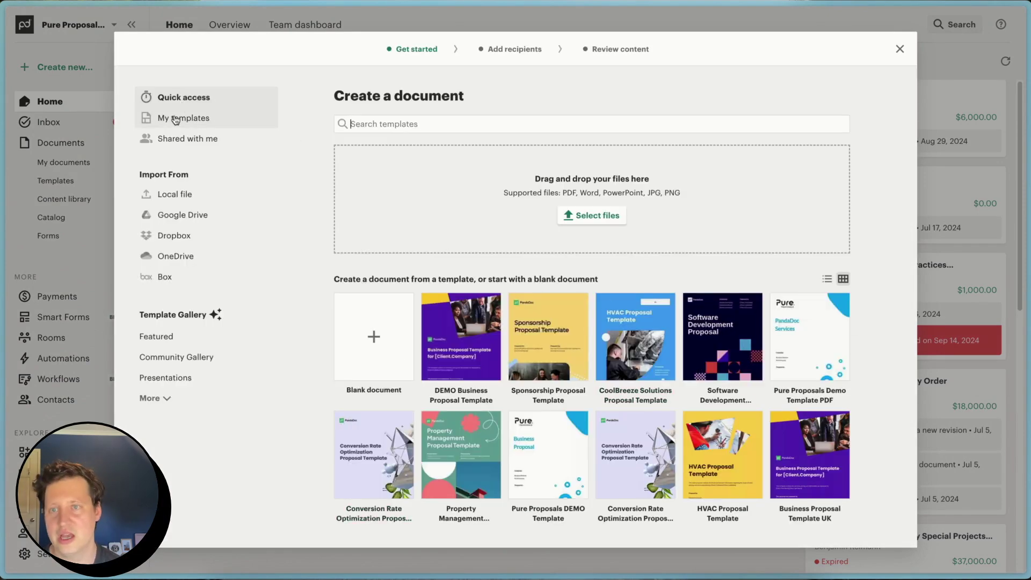
Step: Select Pure Proposals DEMO Template under My templates, then close the dialog without creating
click(178, 117)
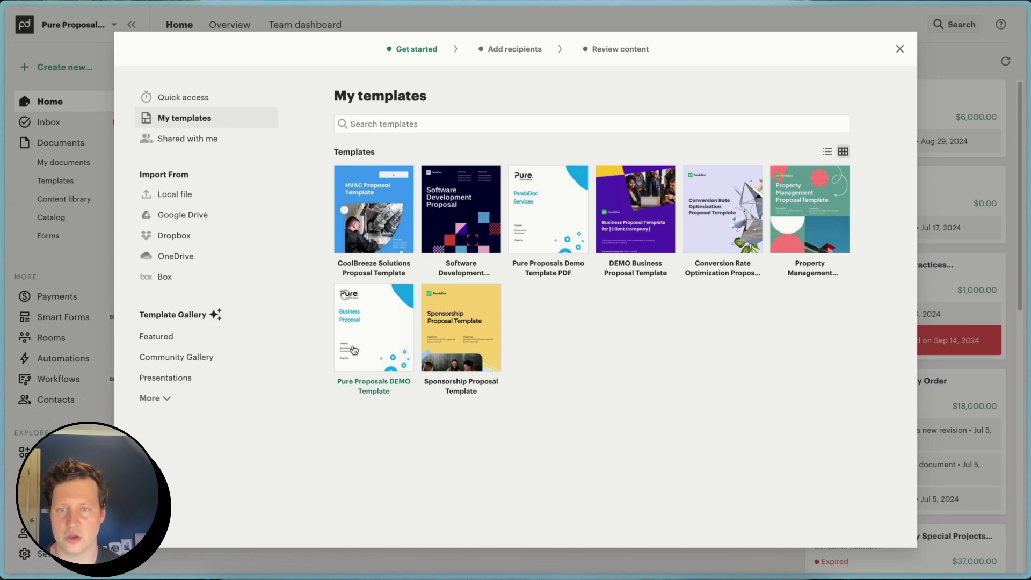
click(355, 333)
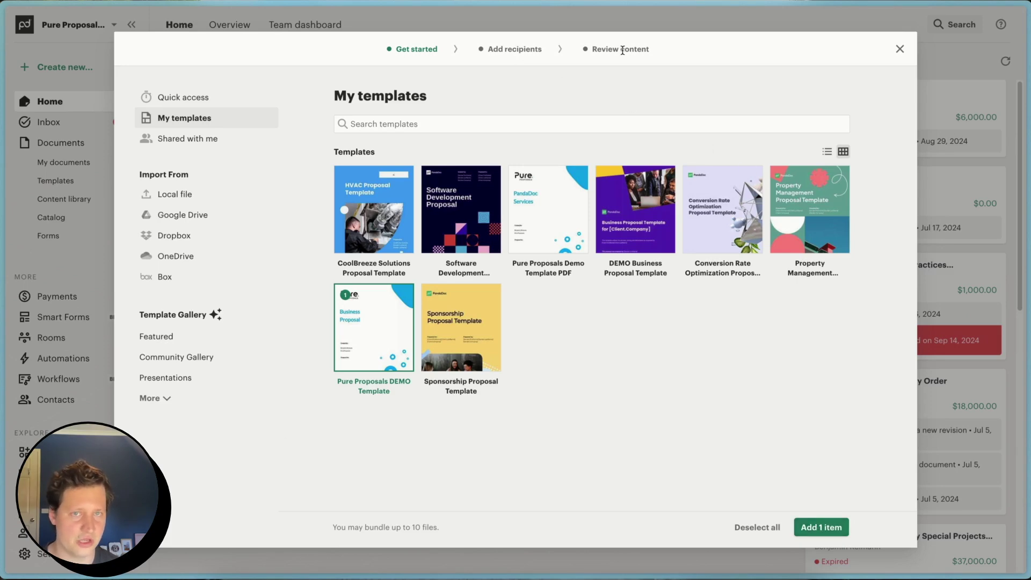
click(900, 48)
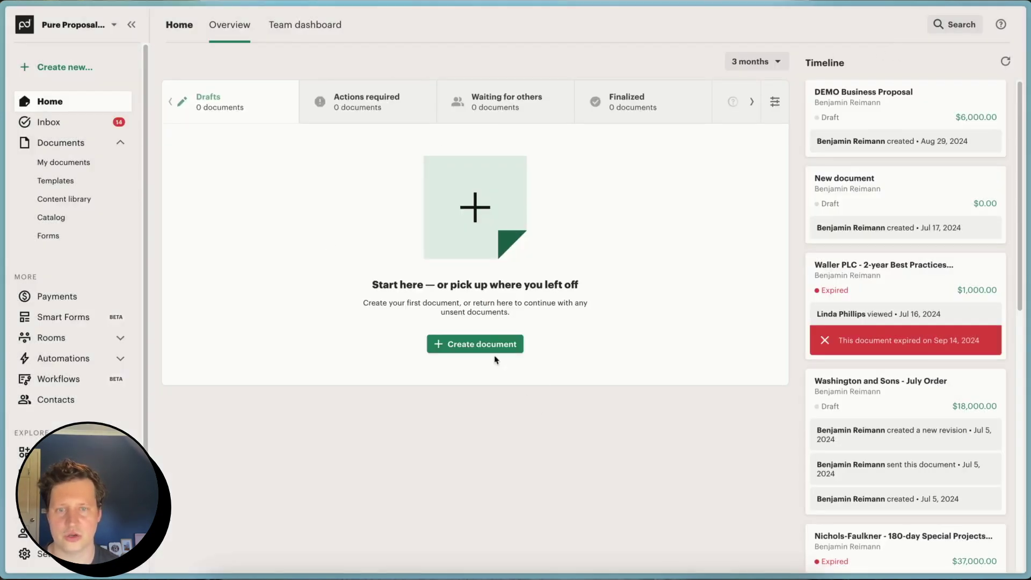
Step: Reopen and close the create dialog, then go to the Templates list
click(478, 348)
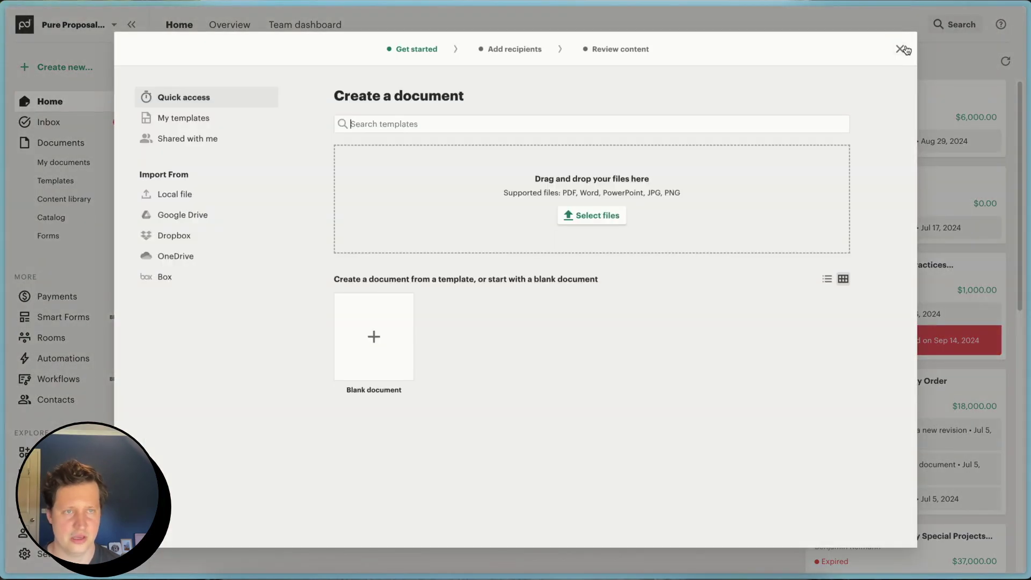
click(899, 49)
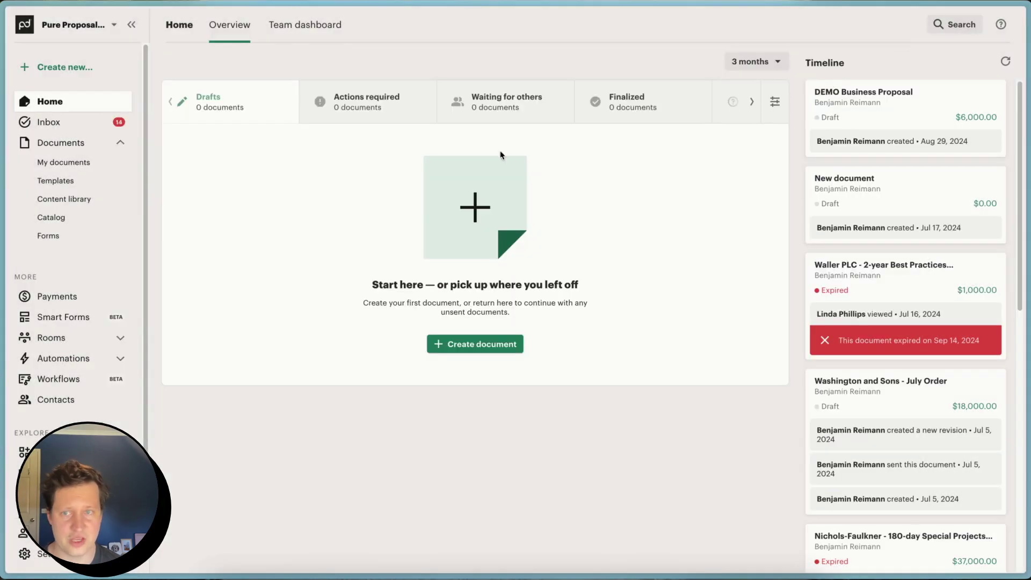
click(63, 181)
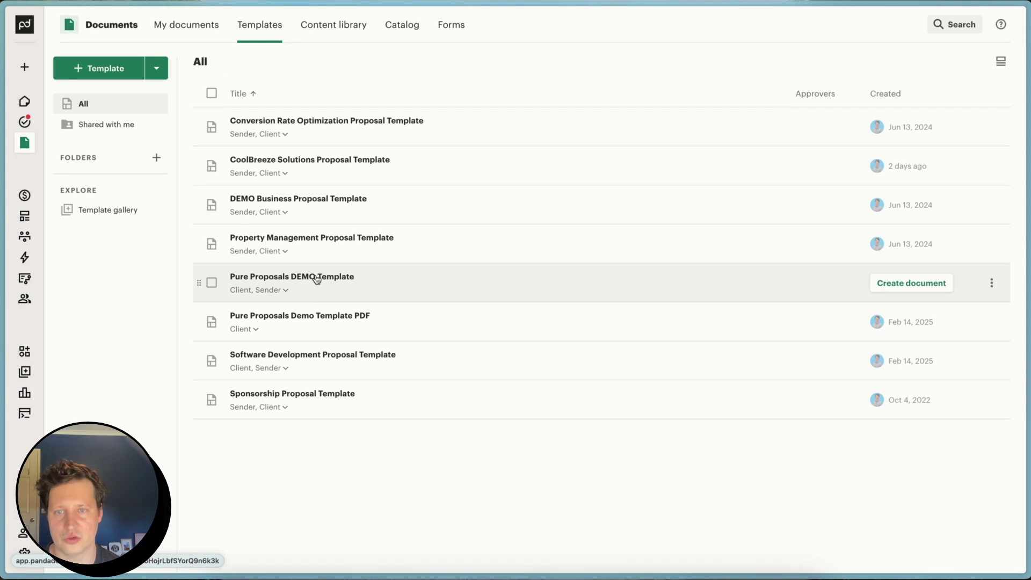
Step: Create a document from Pure Proposals DEMO Template, assigning yourself as Client and Sender
click(911, 284)
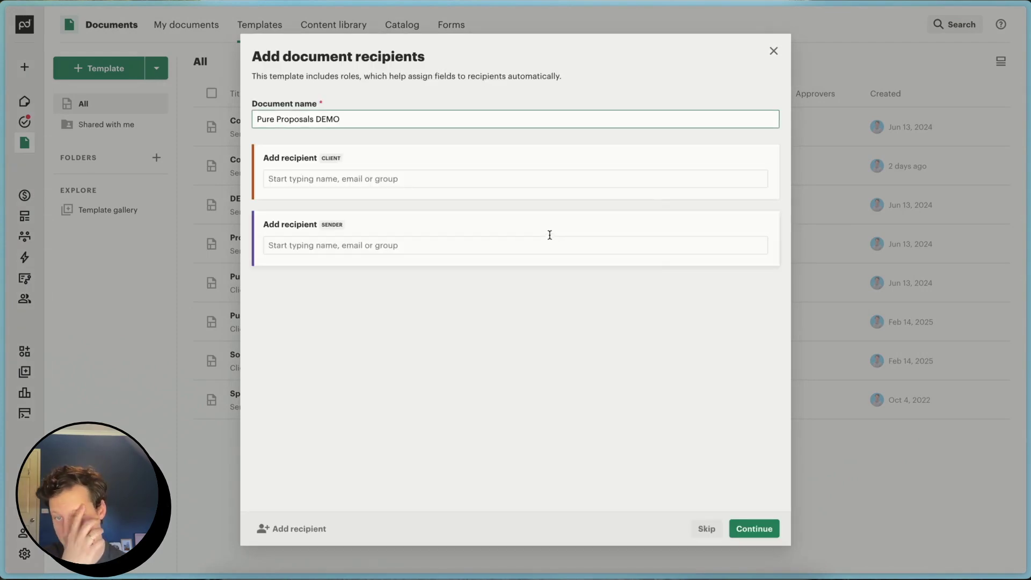
click(442, 181)
click(372, 212)
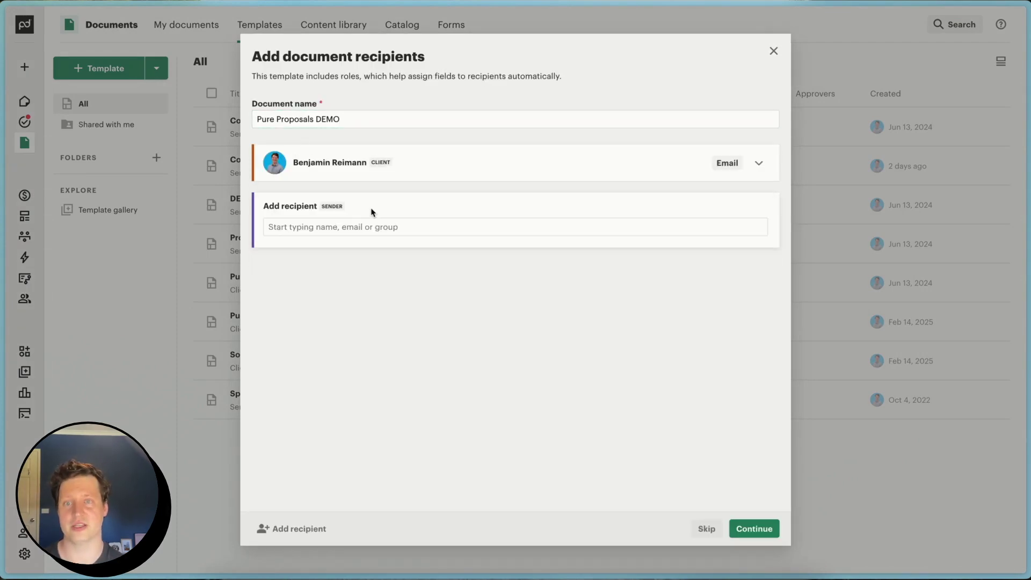
click(481, 232)
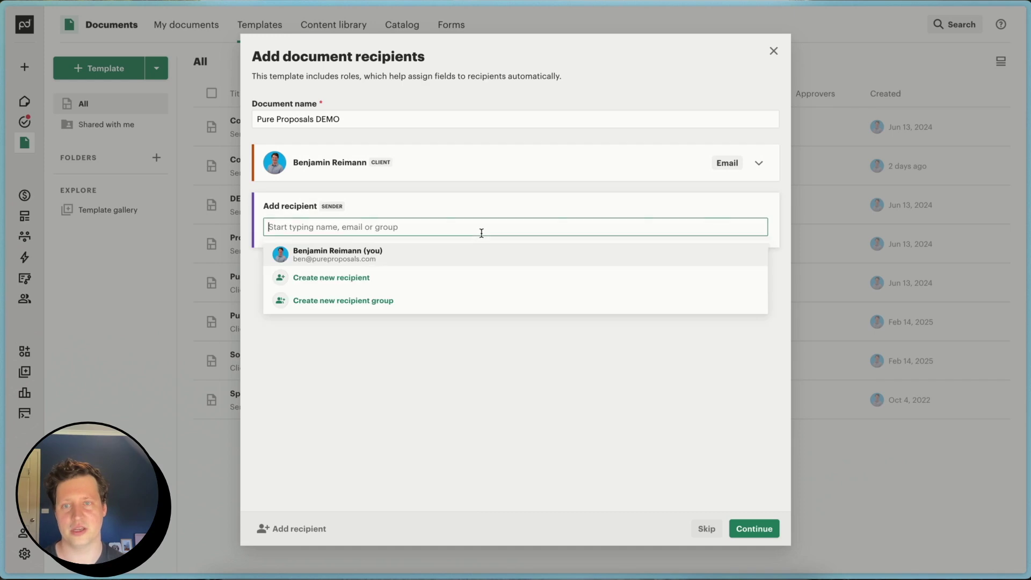
click(395, 264)
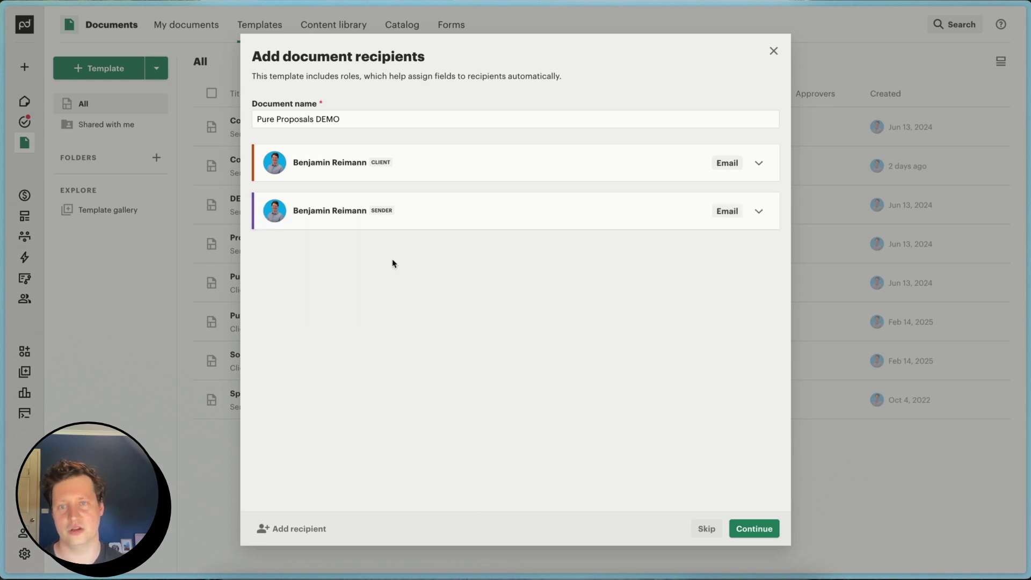
click(761, 531)
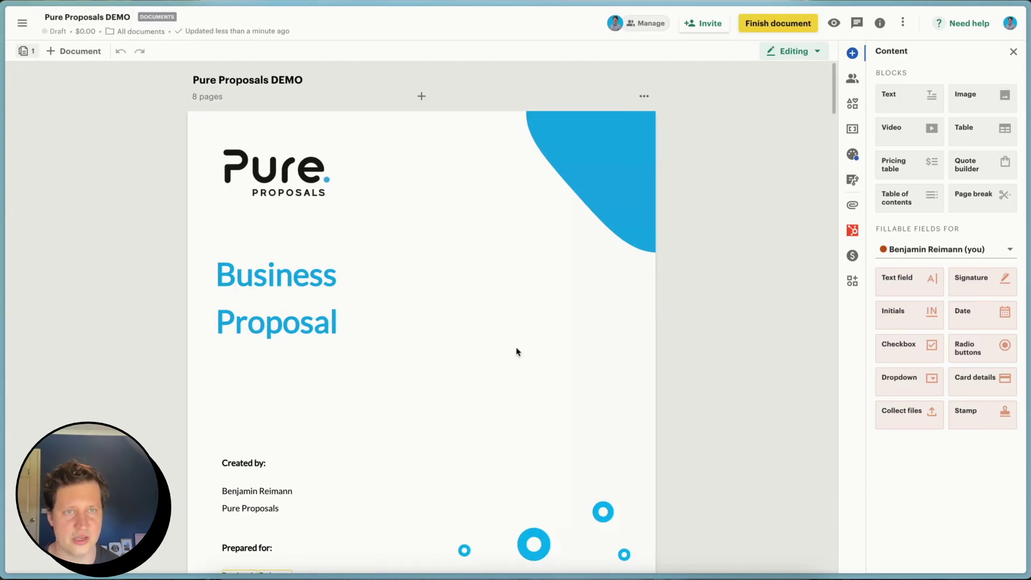
Step: Scroll through the Pure Proposals DEMO draft's pages, then open the main navigation menu
scroll(649, 148, down, 15)
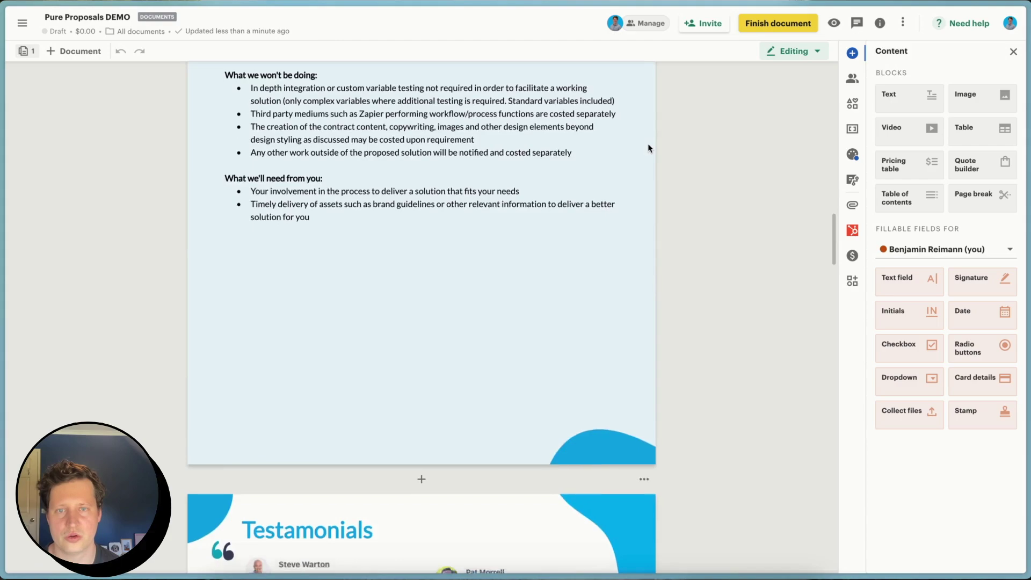
scroll(649, 148, down, 15)
scroll(334, 319, up, 4)
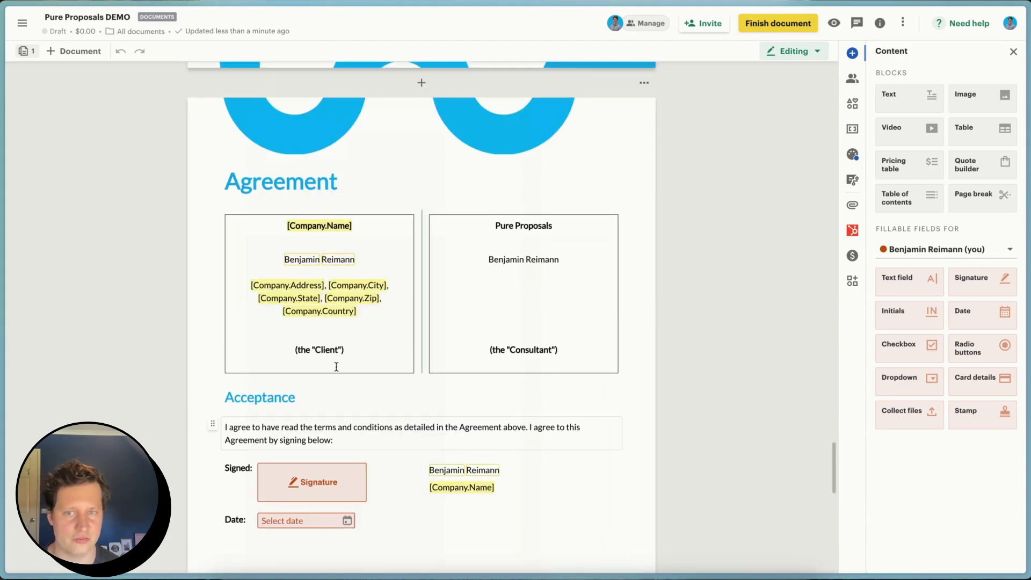
scroll(344, 357, up, 20)
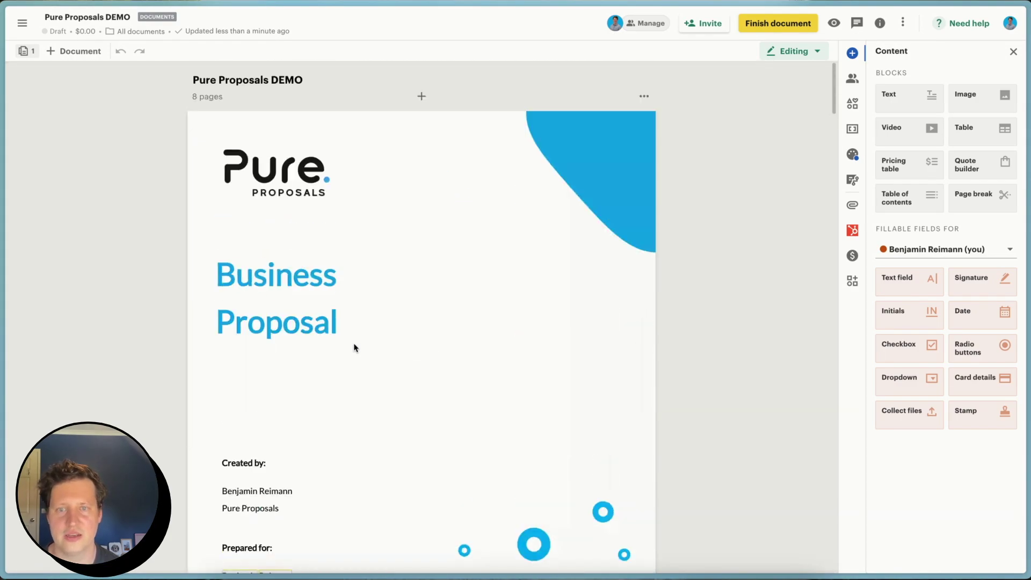
scroll(354, 347, down, 14)
scroll(354, 347, up, 8)
scroll(353, 344, down, 13)
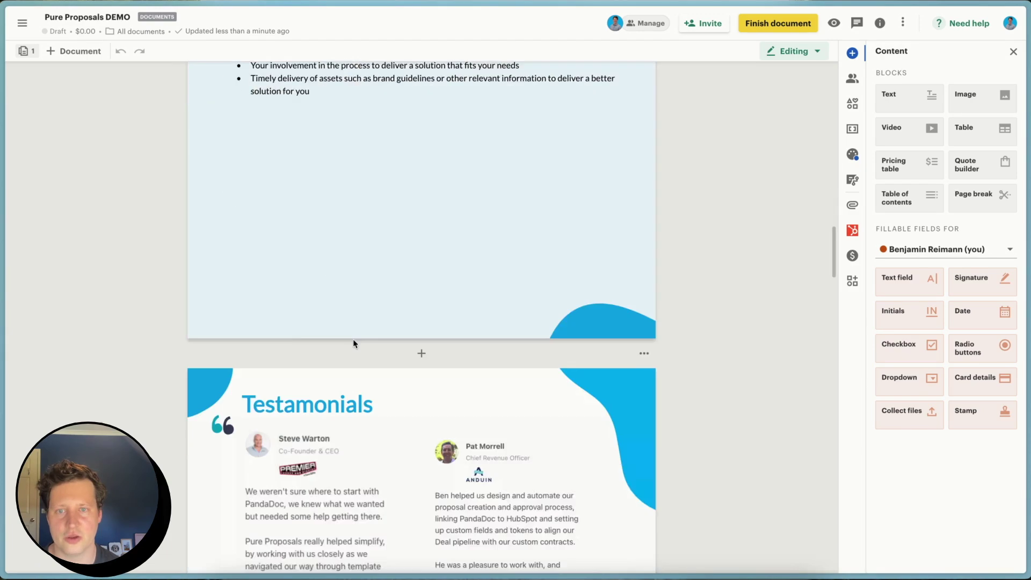
scroll(353, 341, up, 15)
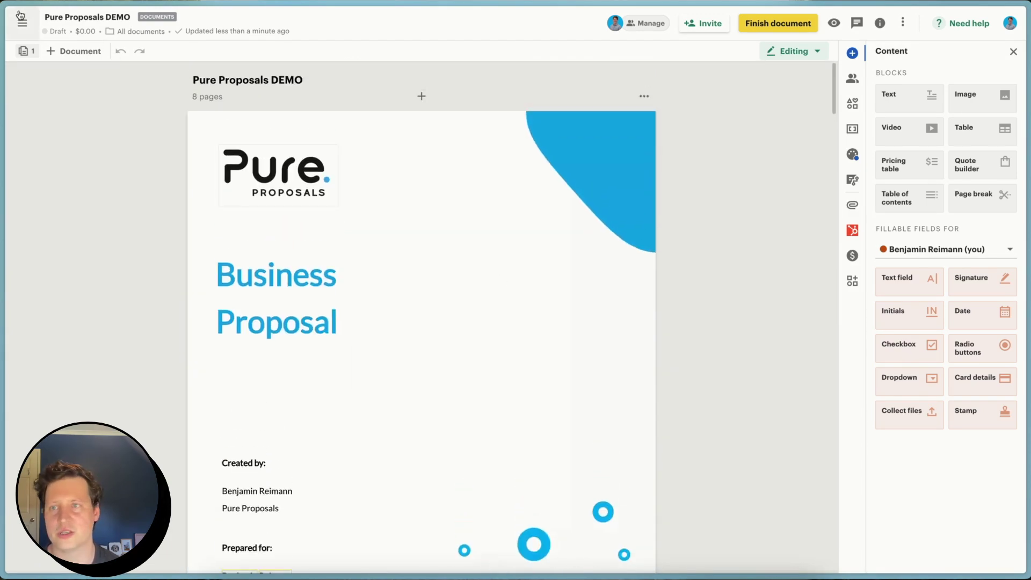
click(22, 23)
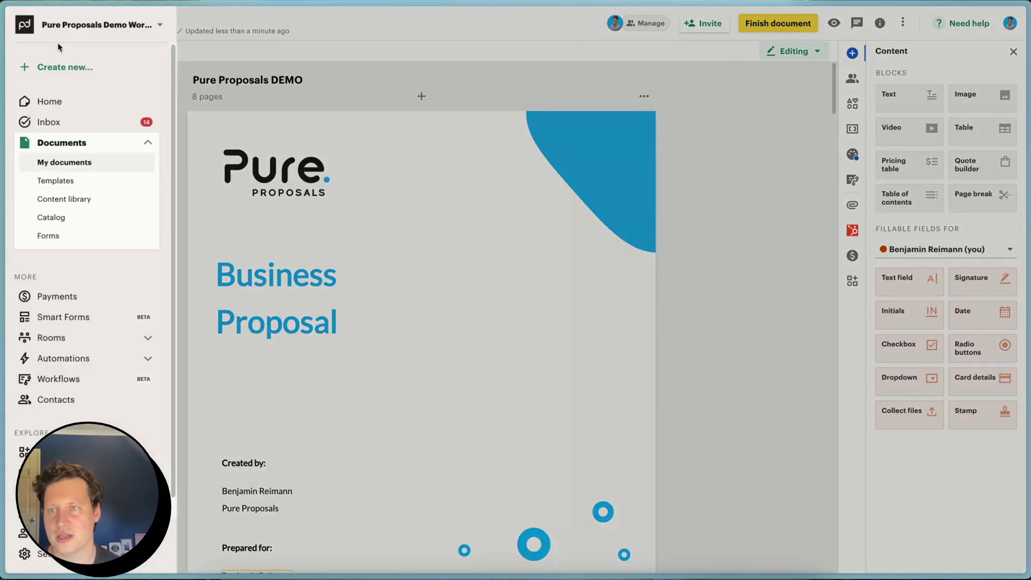
Step: From Home, start a new document from Pure Proposals DEMO Template
click(46, 102)
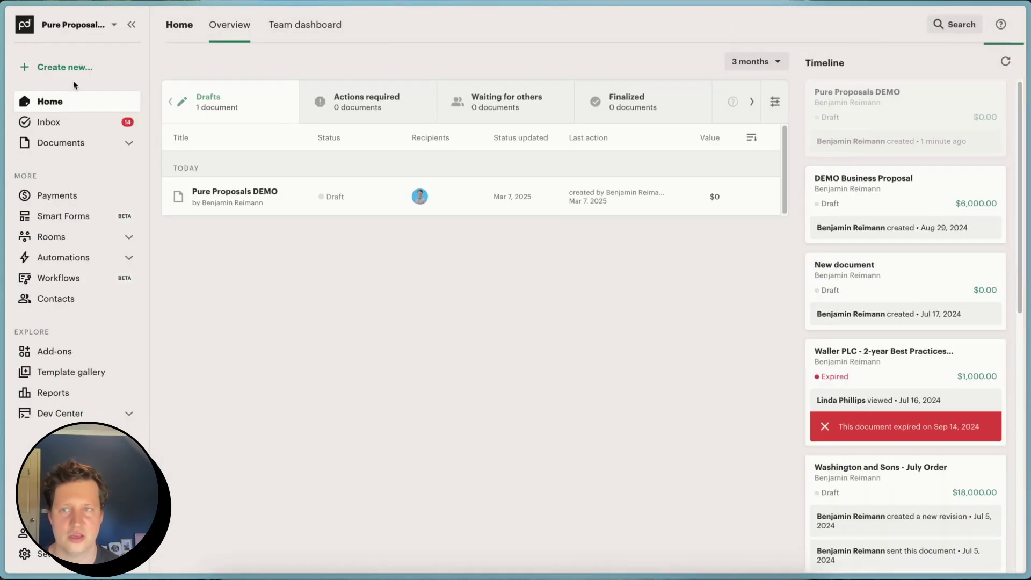
click(60, 67)
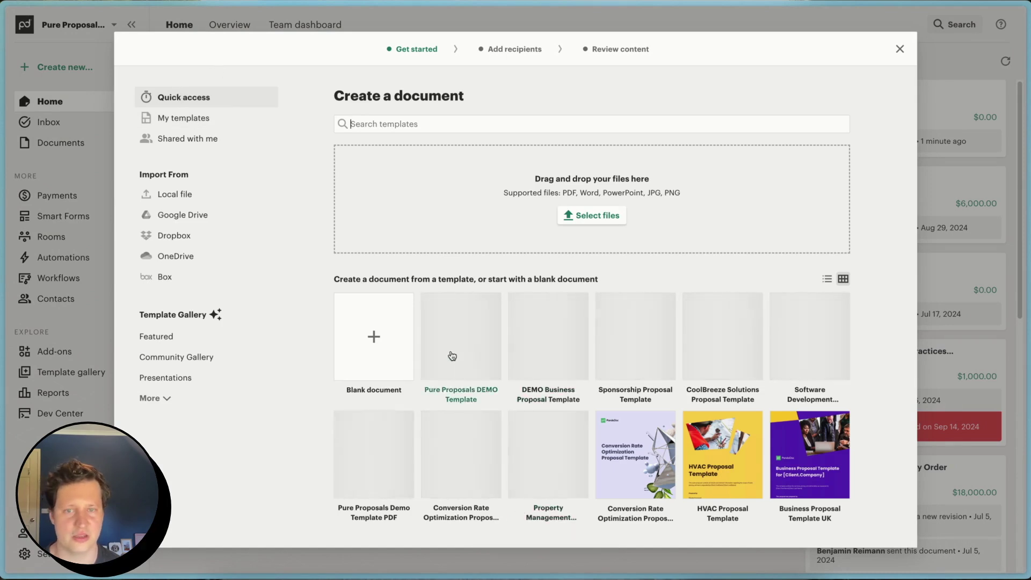
click(458, 343)
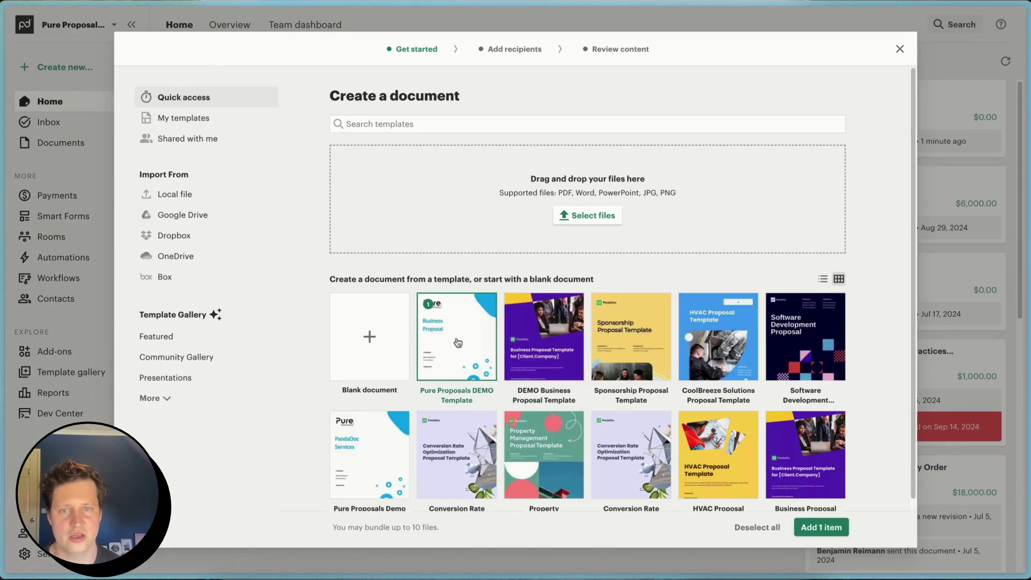
click(824, 529)
Step: Add a new client recipient with their e-mail and full name, and create the document
click(396, 288)
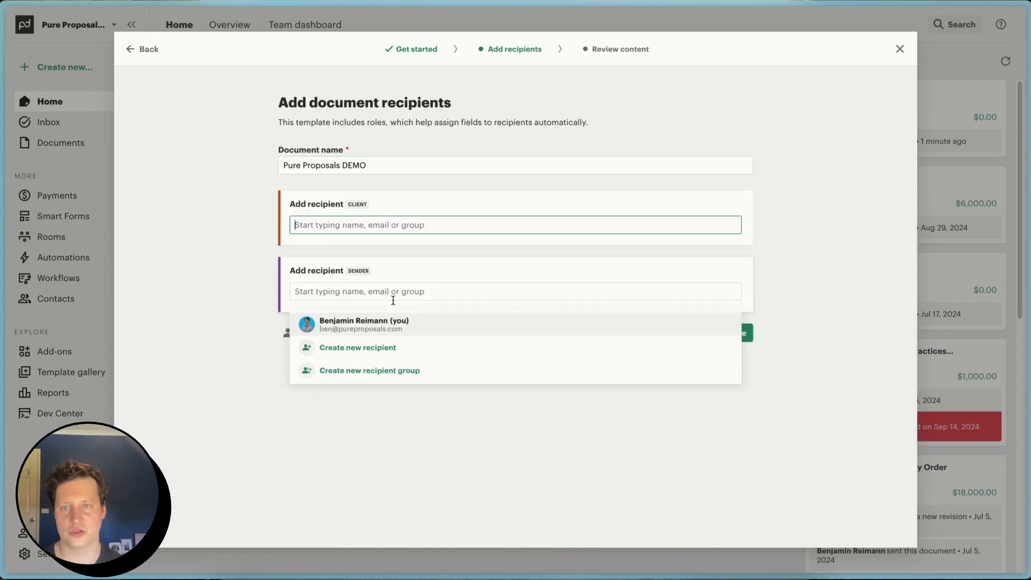
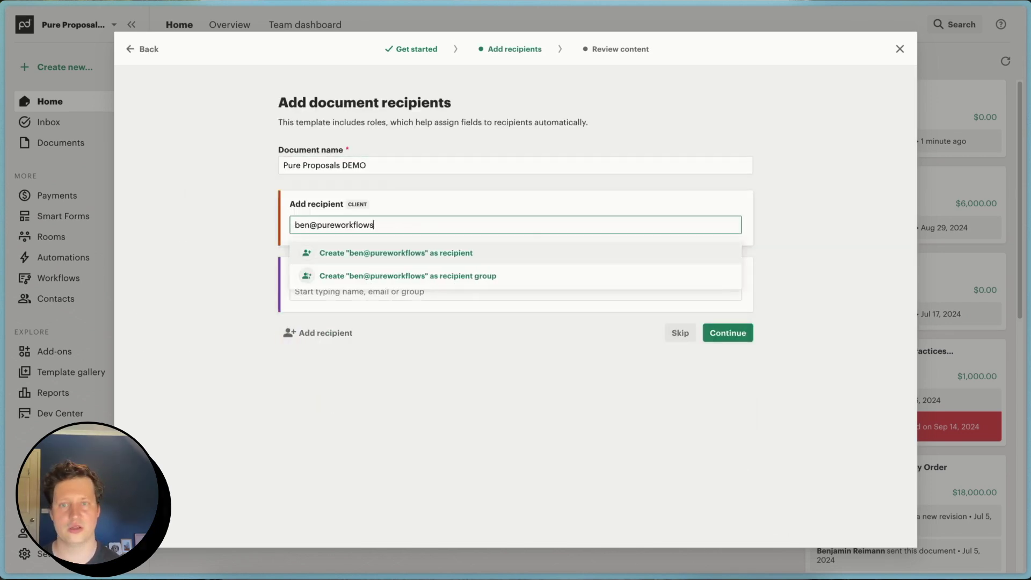
click(449, 254)
key(Tab)
click(654, 372)
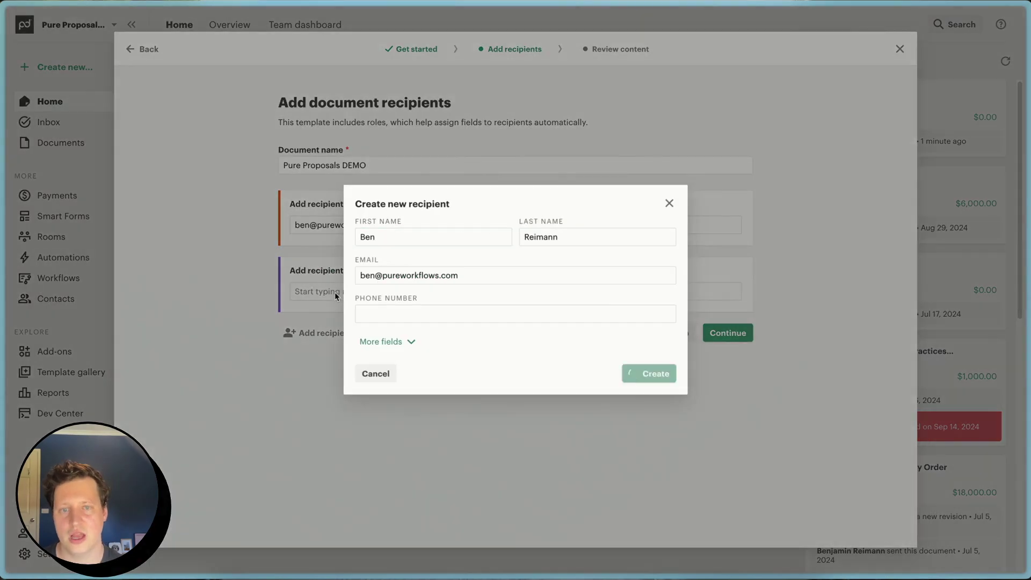
click(728, 296)
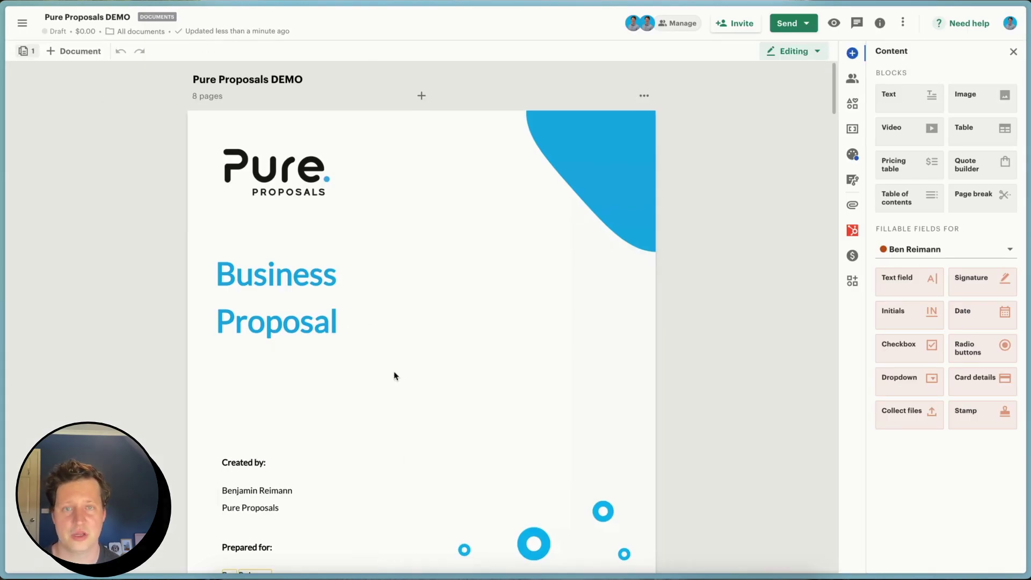
Step: Set the cover's [Company.Name] variable under Prepared for to 'Pure Workflows'
scroll(394, 372, down, 8)
scroll(405, 439, up, 8)
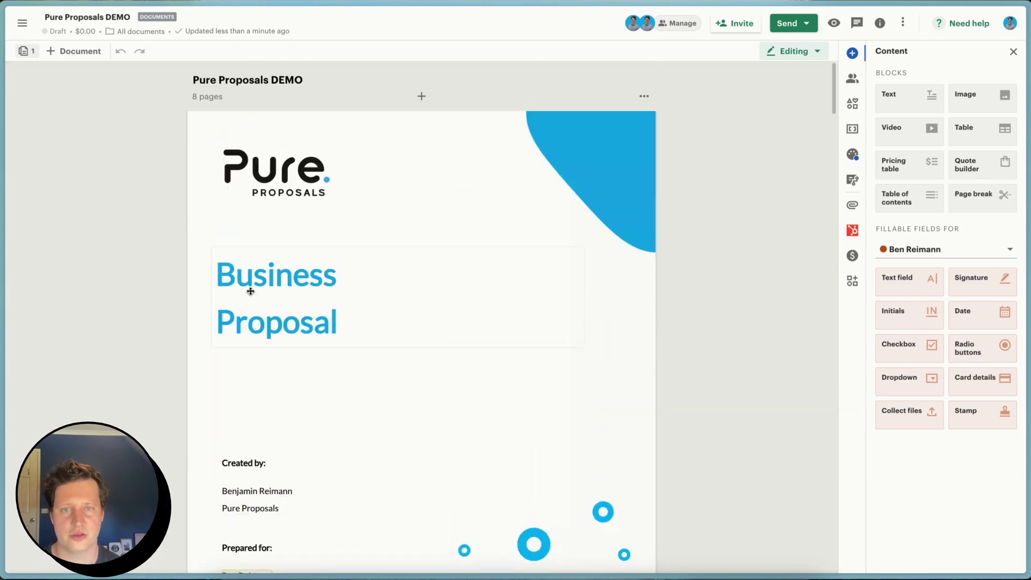
scroll(586, 357, down, 12)
scroll(585, 357, up, 7)
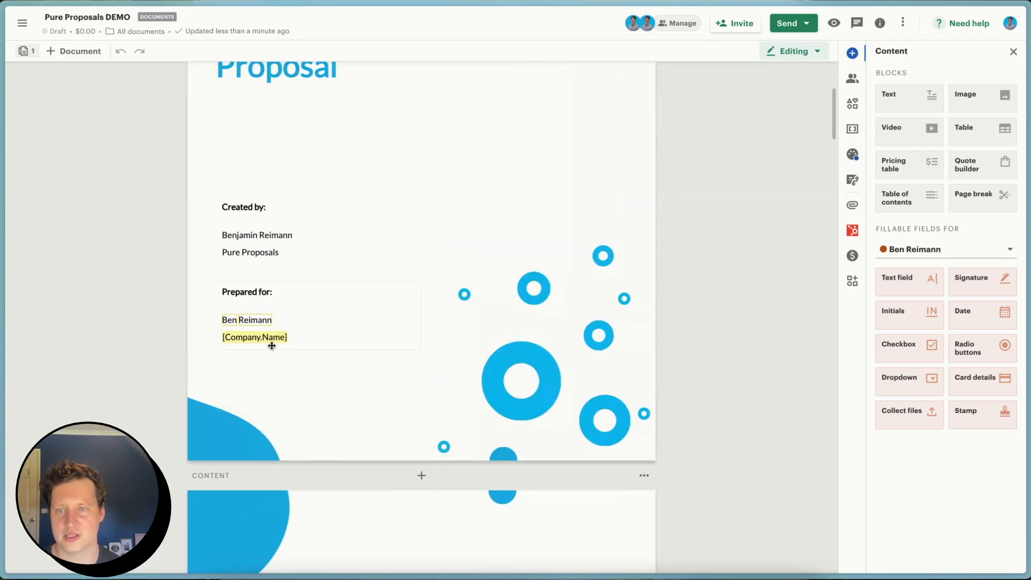
click(251, 336)
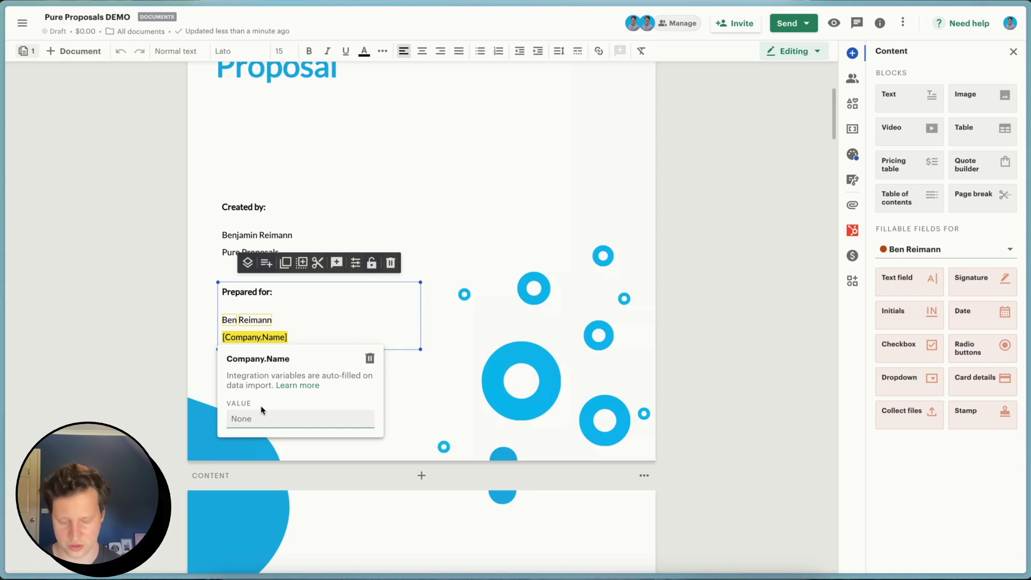
text(Pure Wor)
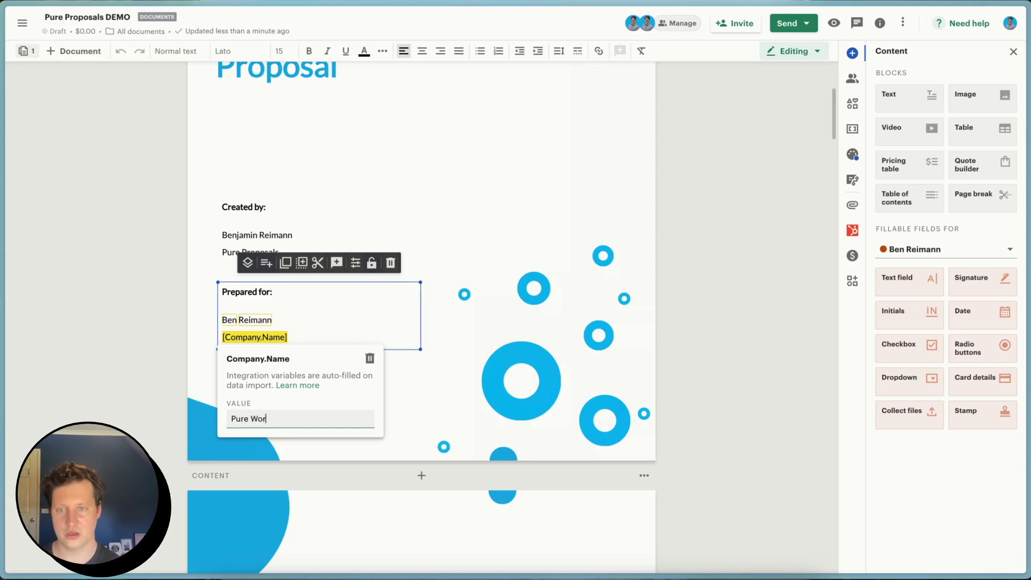
text(kflows)
key(Return)
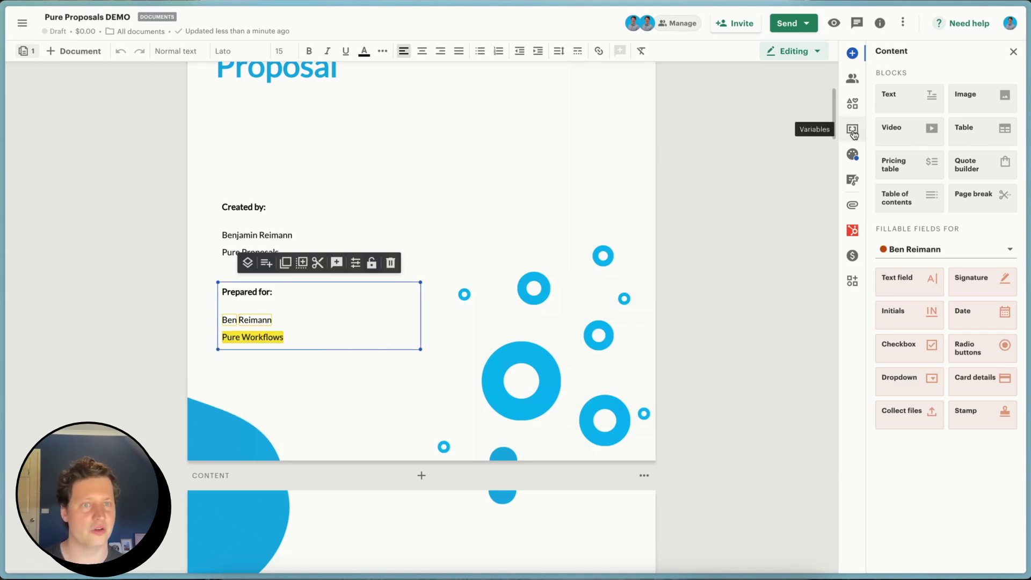
click(570, 232)
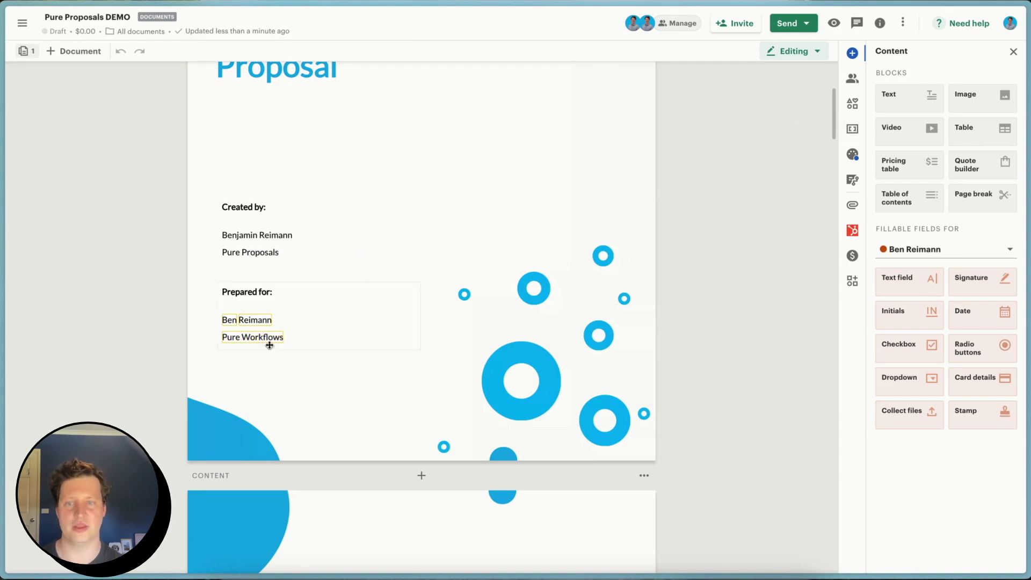
Step: Review the document pages and bring up the Send options
scroll(249, 337, down, 10)
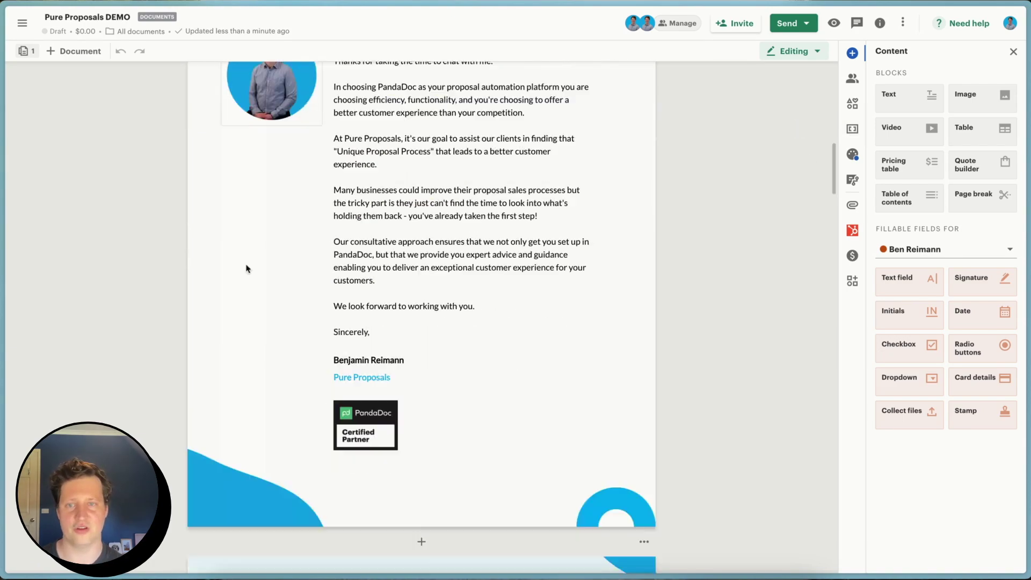
scroll(323, 376, down, 10)
scroll(403, 430, up, 20)
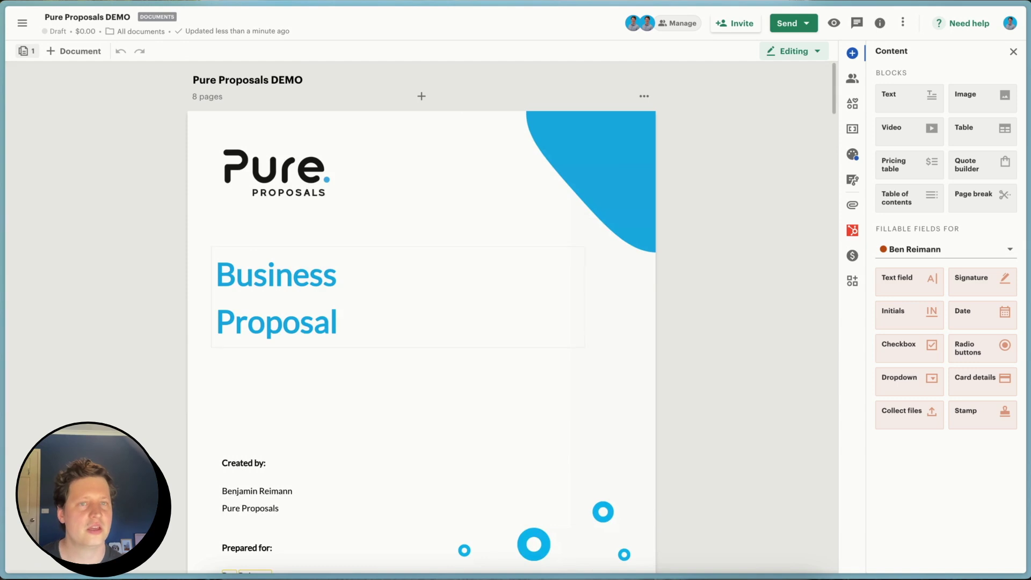
click(807, 24)
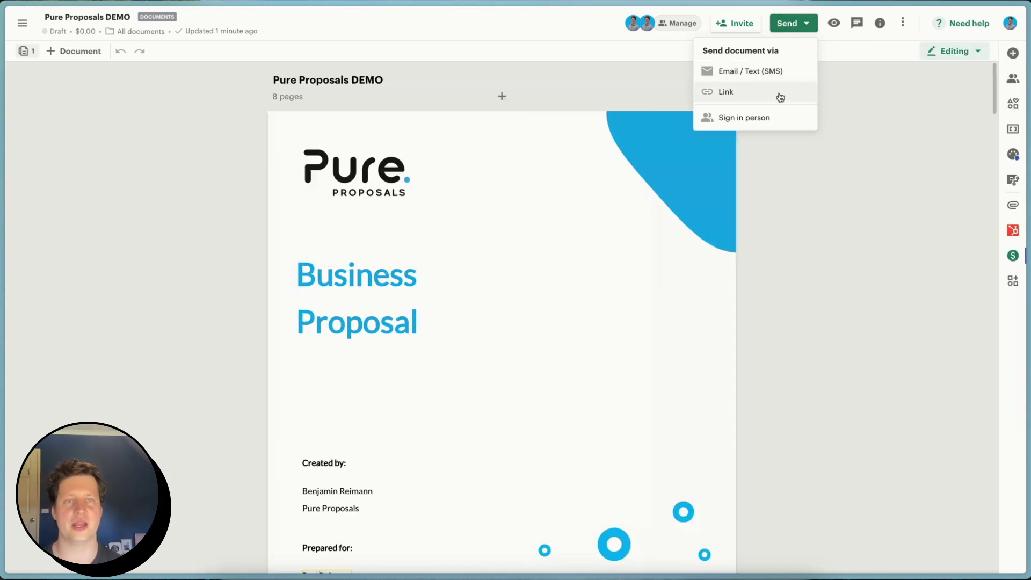
Step: Send via Email / Text (SMS), replacing unfilled variables with blanks
click(723, 71)
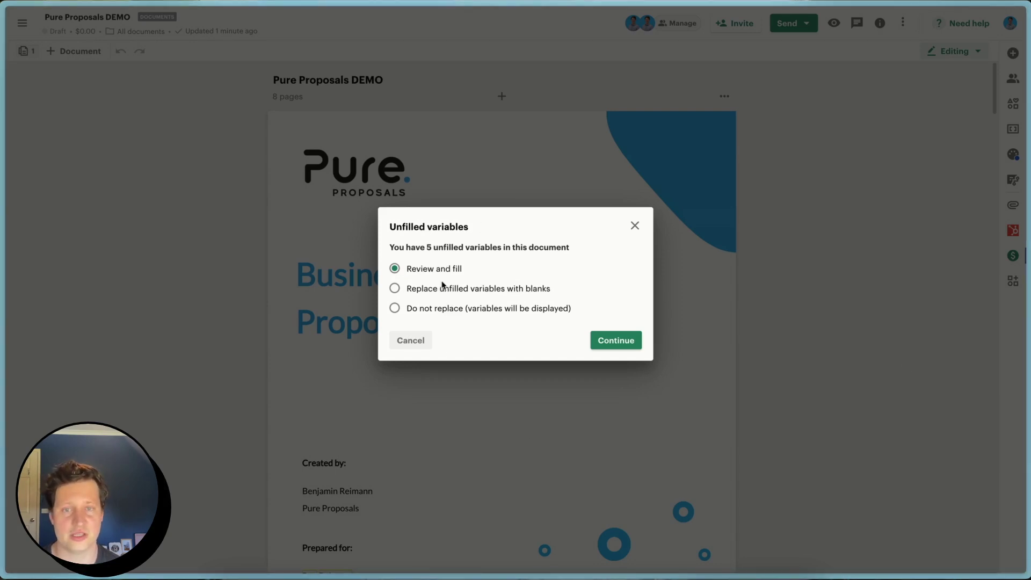
click(412, 288)
click(616, 340)
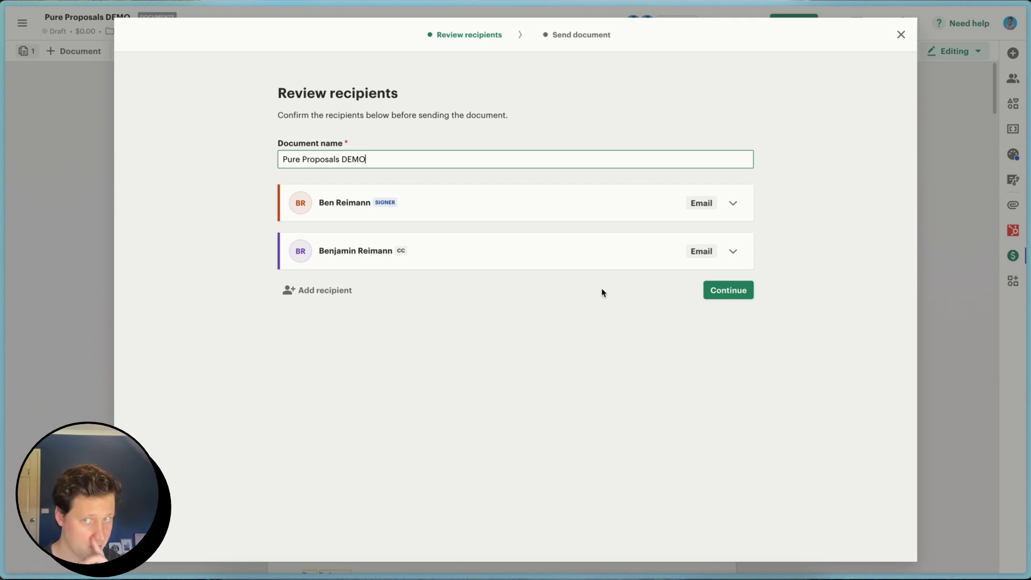
Step: Keep No verification for the signer and continue to the Send document step
click(732, 205)
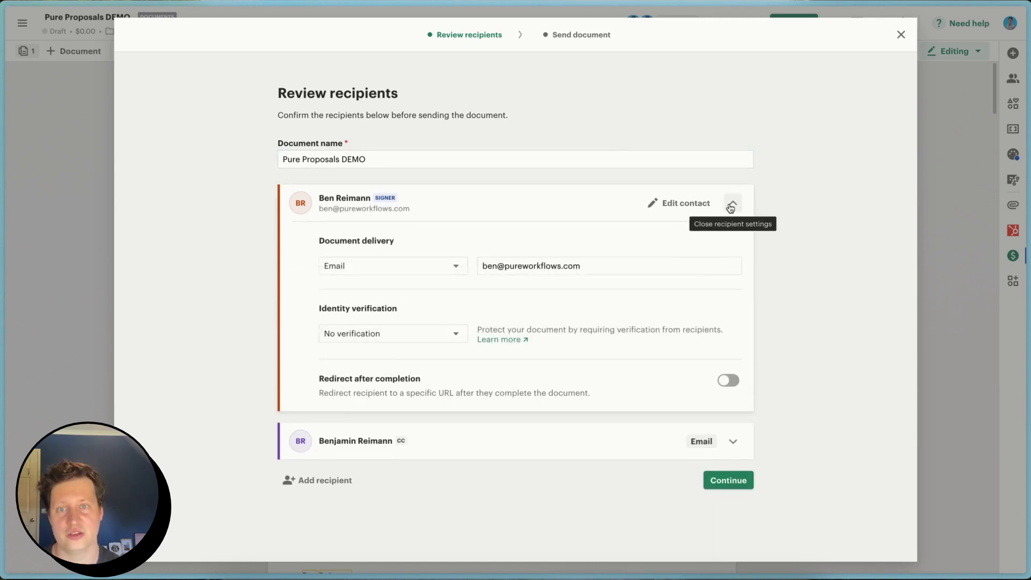
click(457, 334)
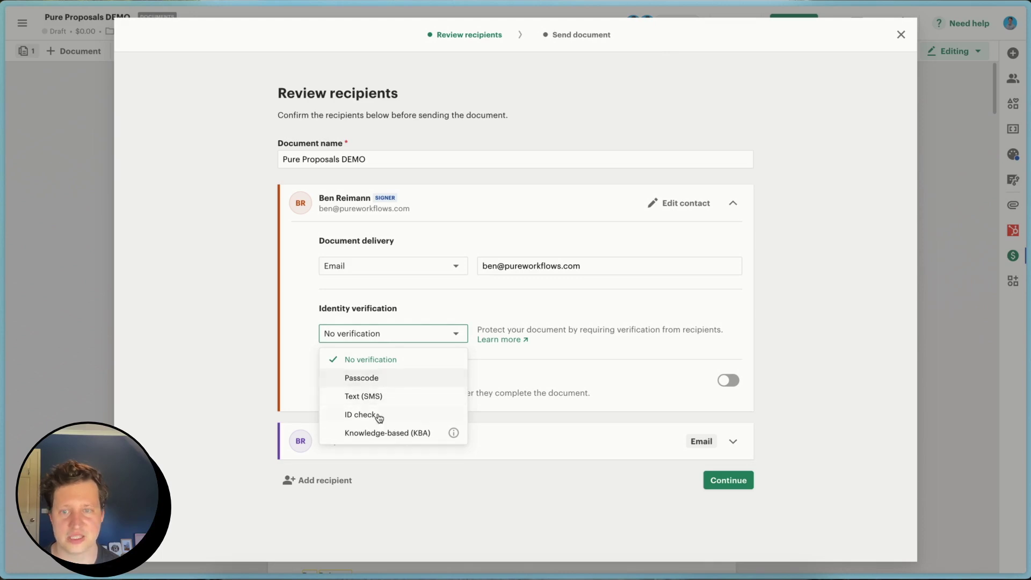
click(505, 548)
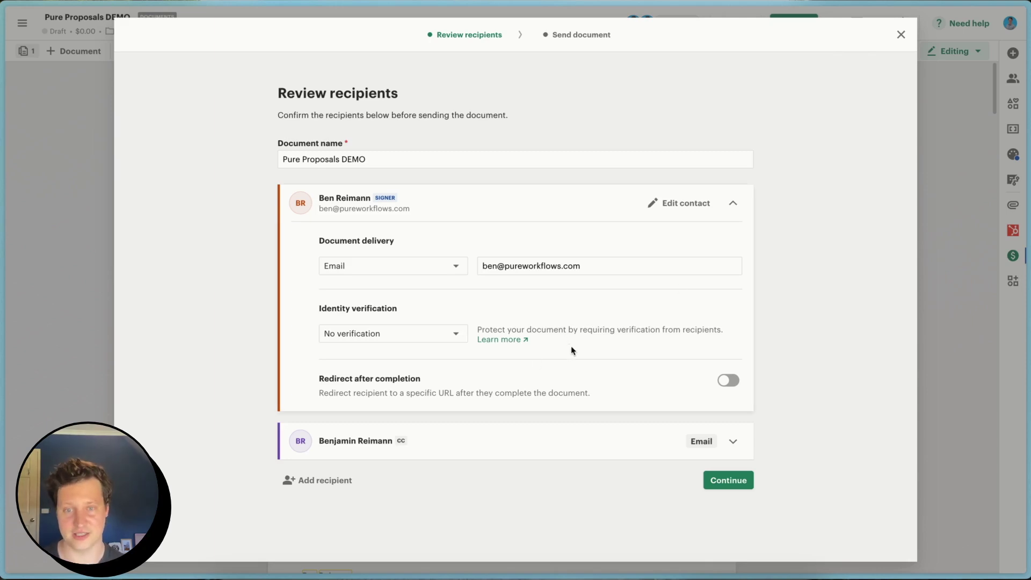
click(720, 480)
click(413, 301)
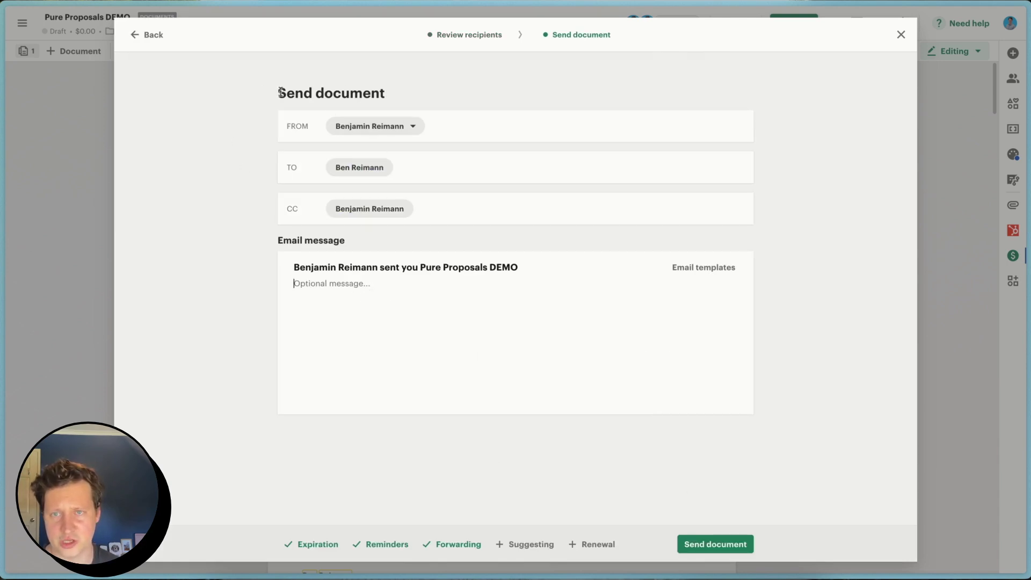
drag(280, 93, 388, 94)
Step: Save a new email template 'Sales Template 1' with a short thank-you message and insert it
click(389, 94)
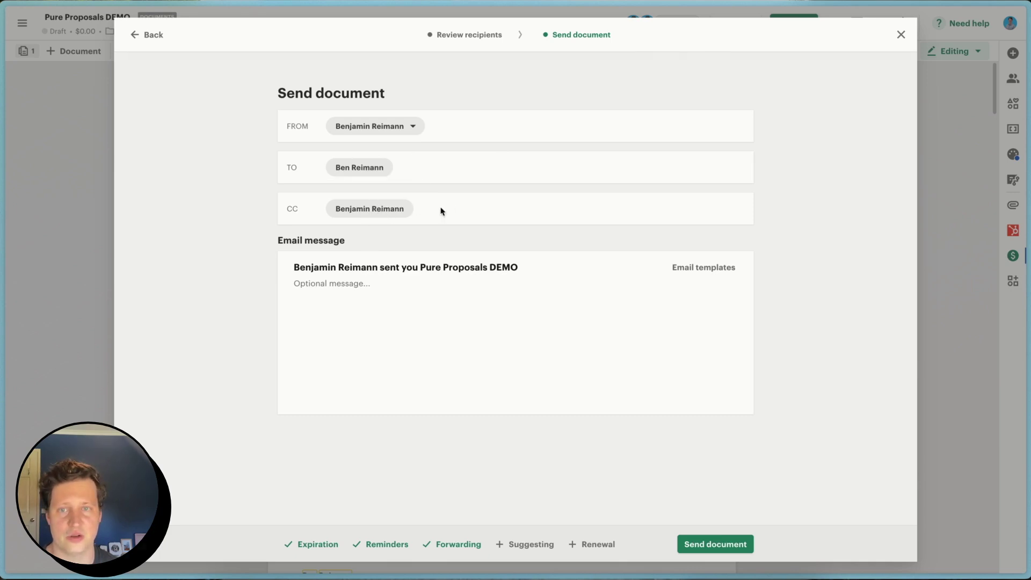
click(712, 274)
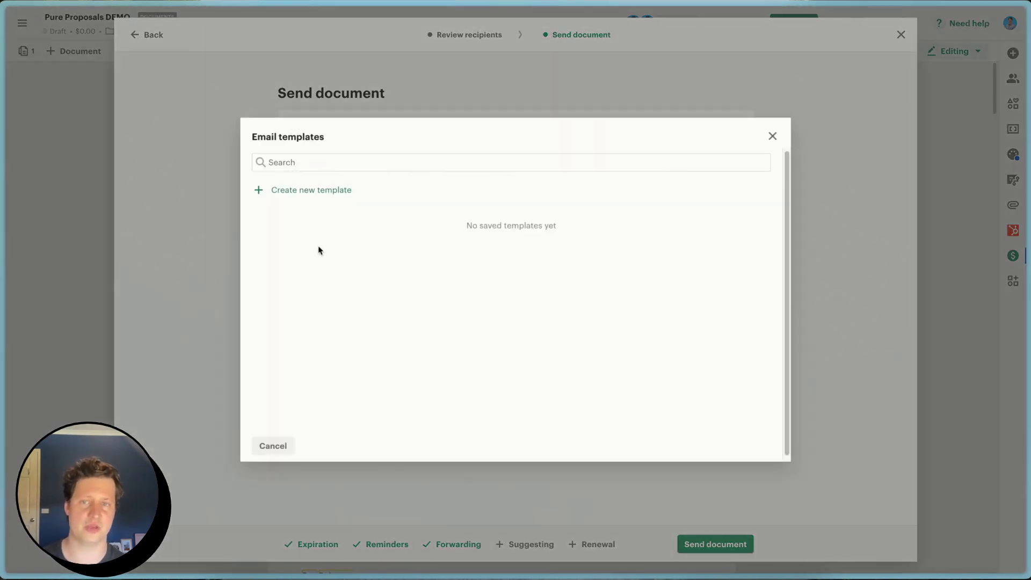
click(286, 194)
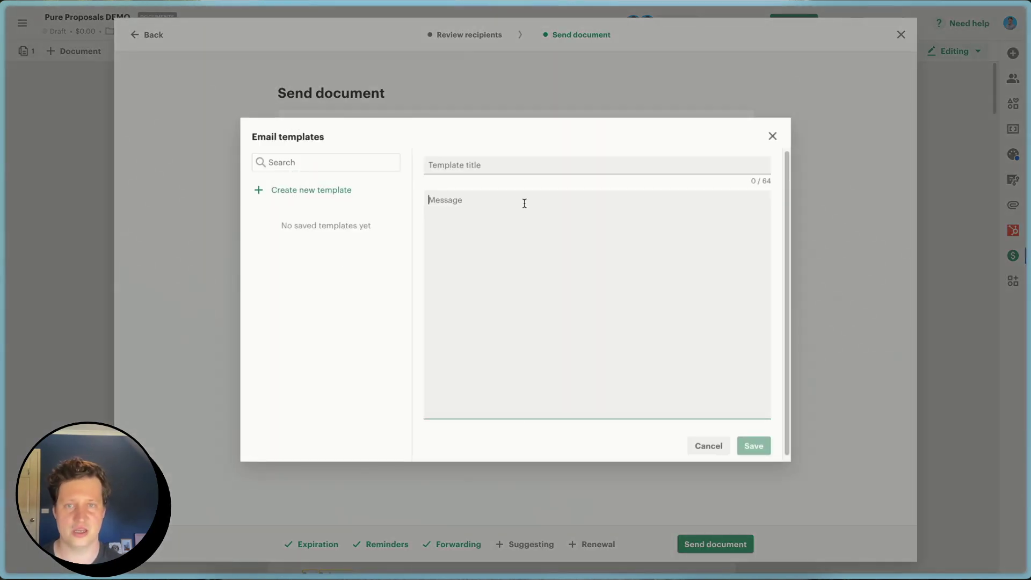
text(Sales Template 1)
click(524, 231)
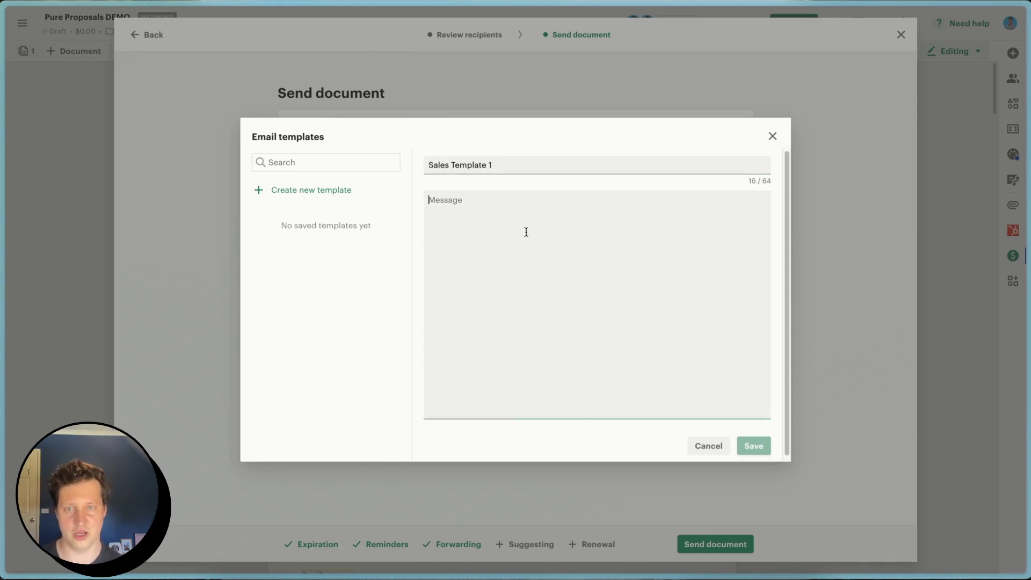
text(Hi X,)
key(Return)
text(Thank)
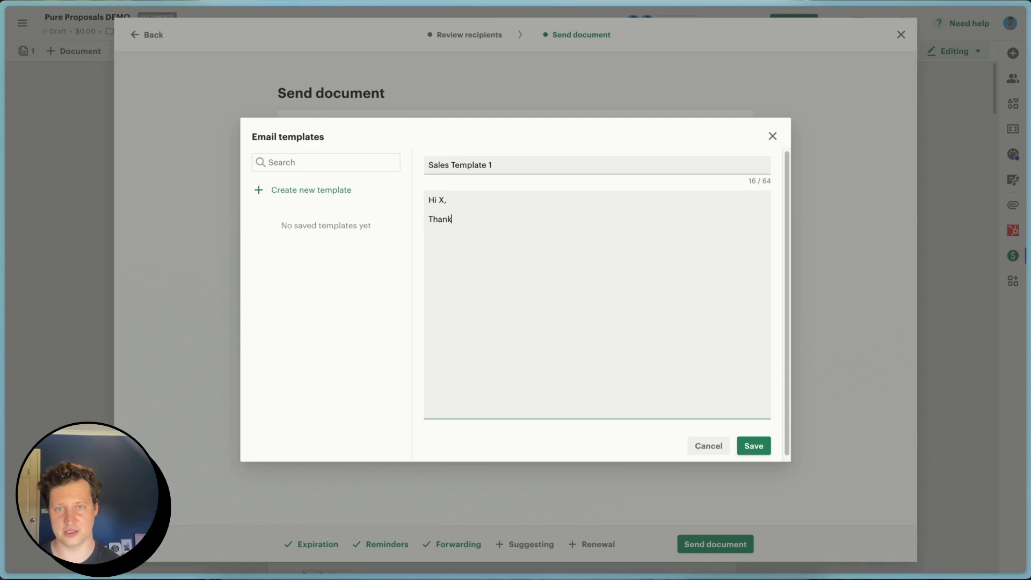
text(s so mu)
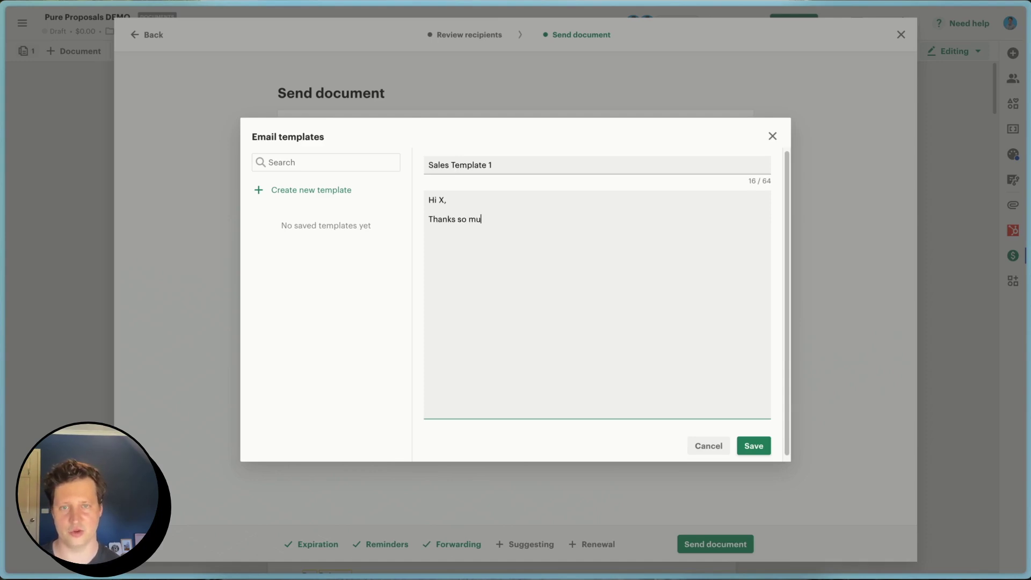
text(ch.)
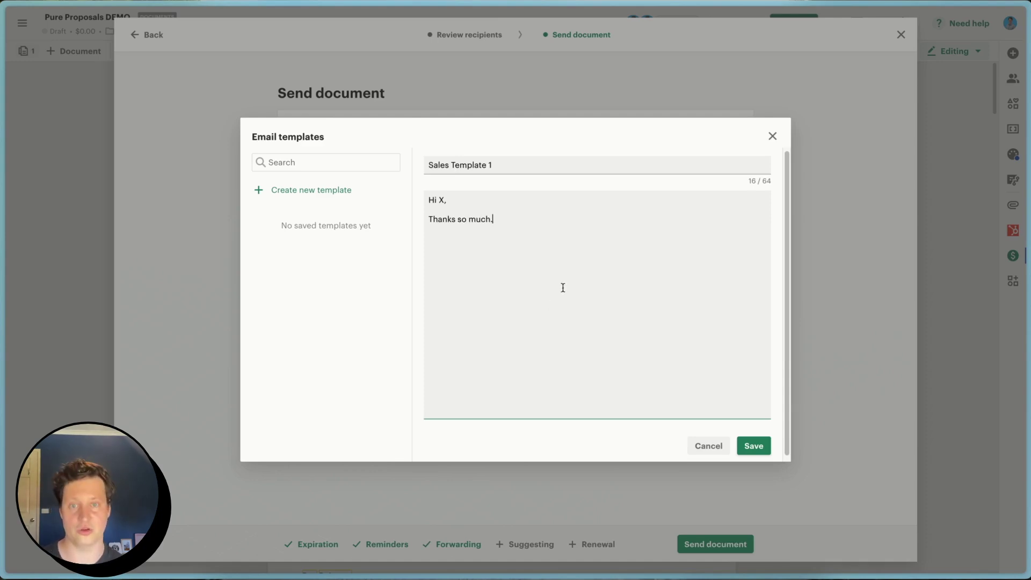
key(Return)
text(Quote here.)
key(Return)
text(Bye, Ben)
click(753, 446)
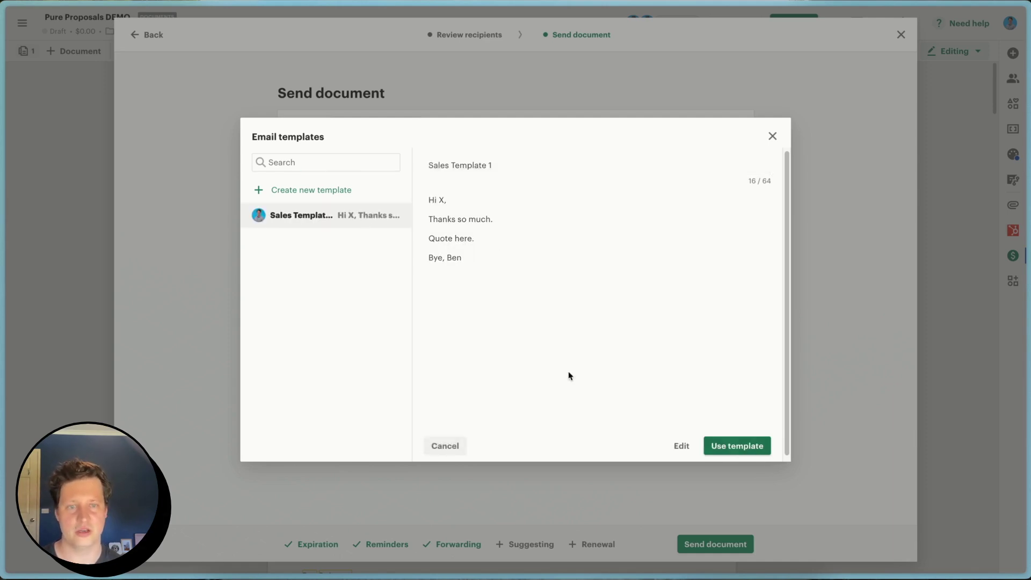
click(742, 447)
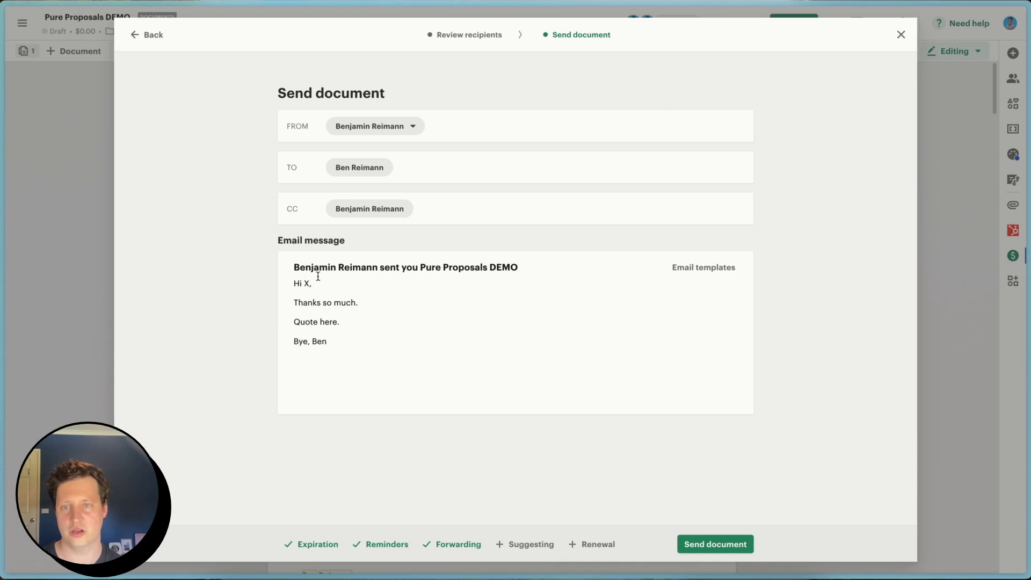
Step: Replace the message with a greeting to the recipient and 'Thanks so much for our meeting.'
drag(322, 342, 265, 281)
key(BackSpace)
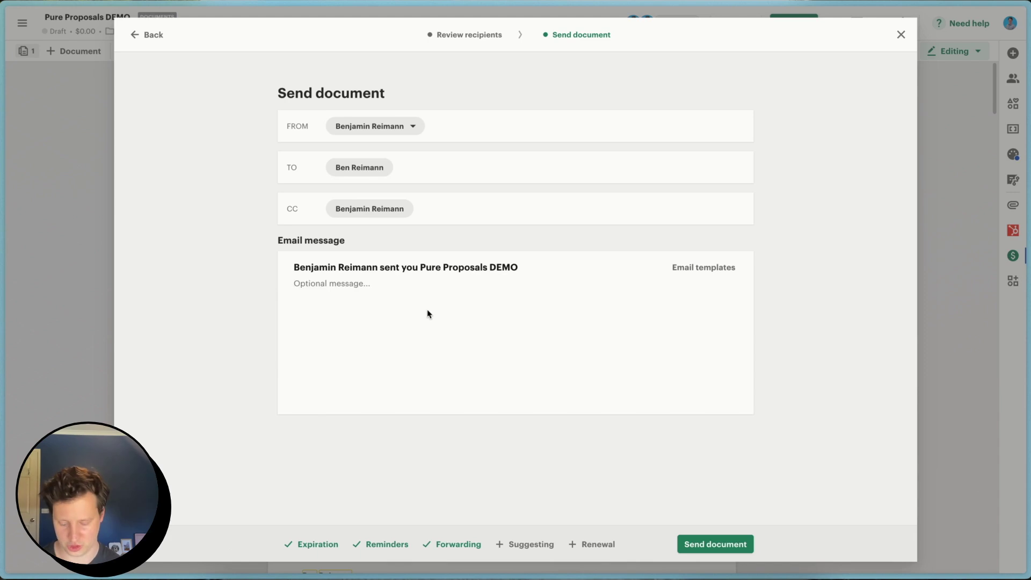
text(Hi)
key(BackSpace)
key(BackSpace)
key(BackSpace)
text(Ben,)
key(Return)
text(Thanks so much for our meeting.)
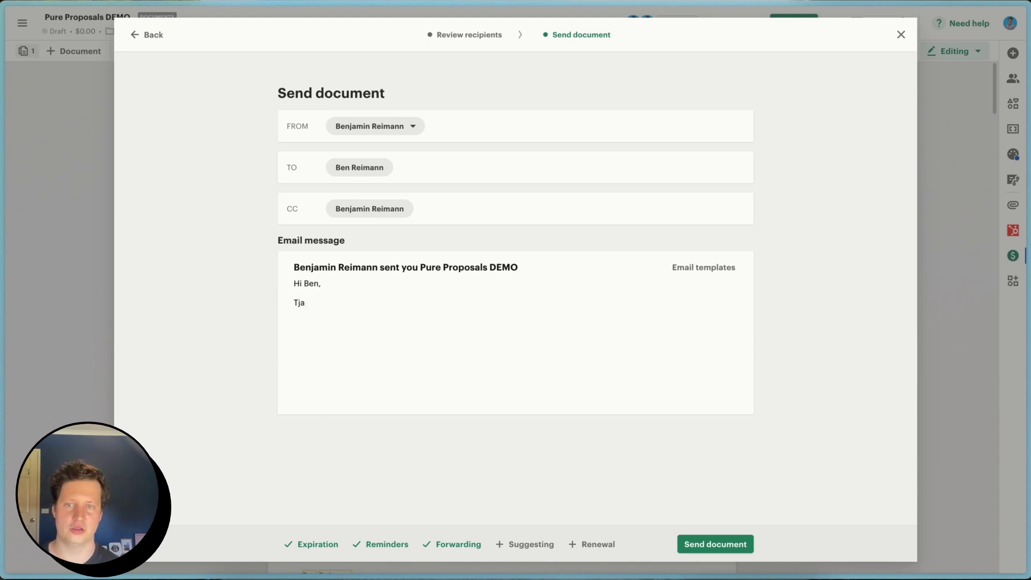
key(Return)
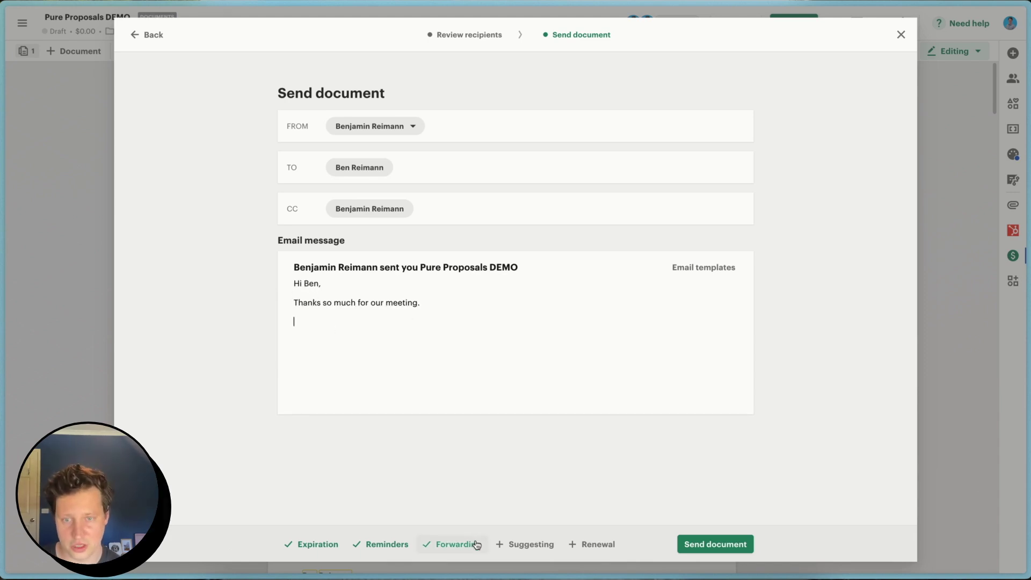
click(309, 544)
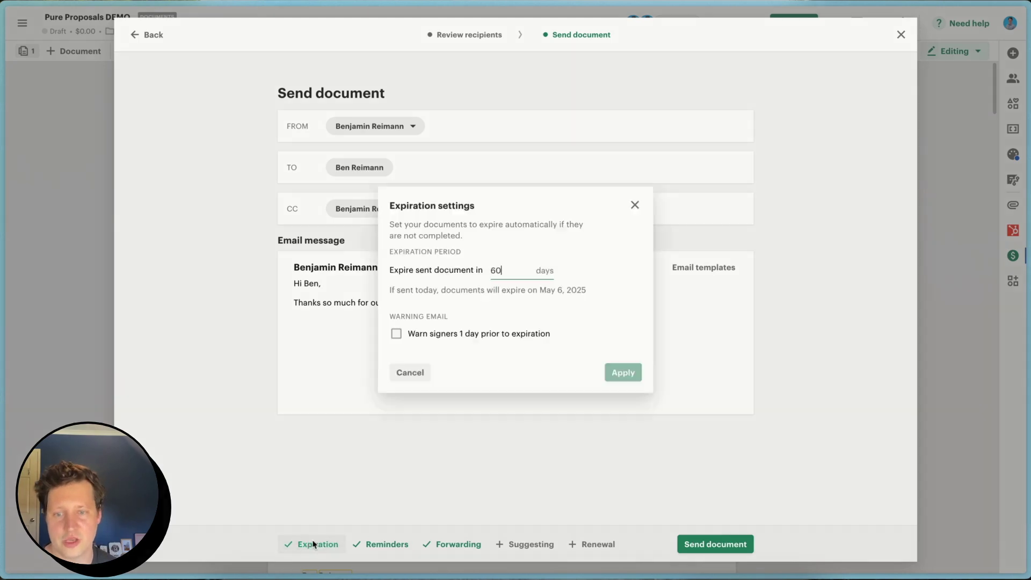
click(411, 372)
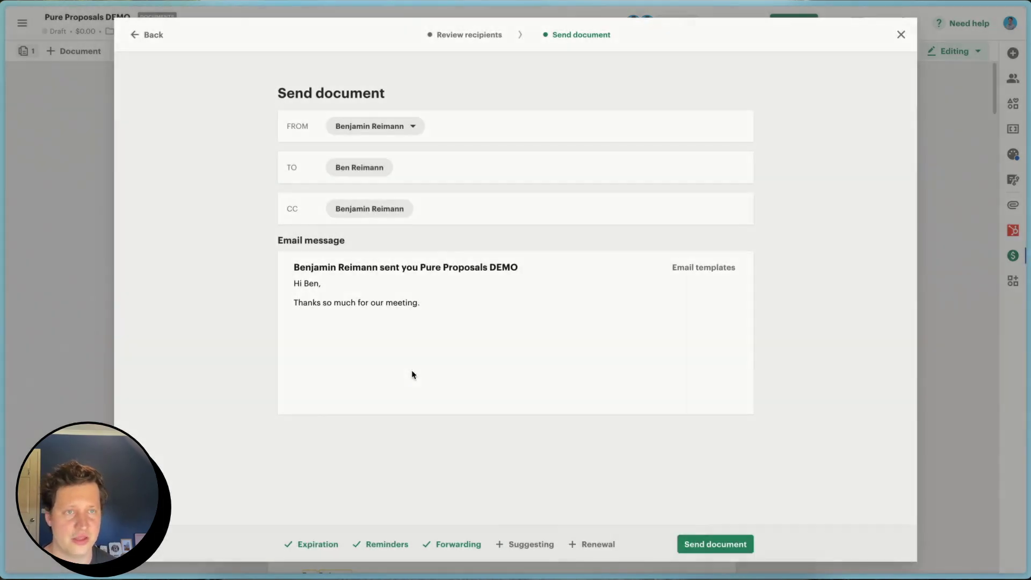
click(314, 548)
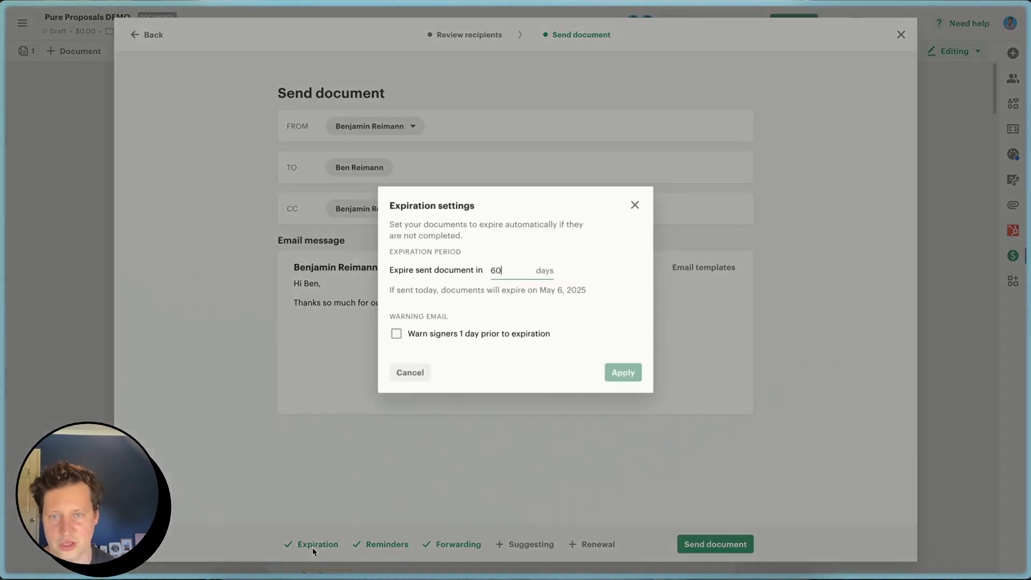
click(422, 372)
click(380, 546)
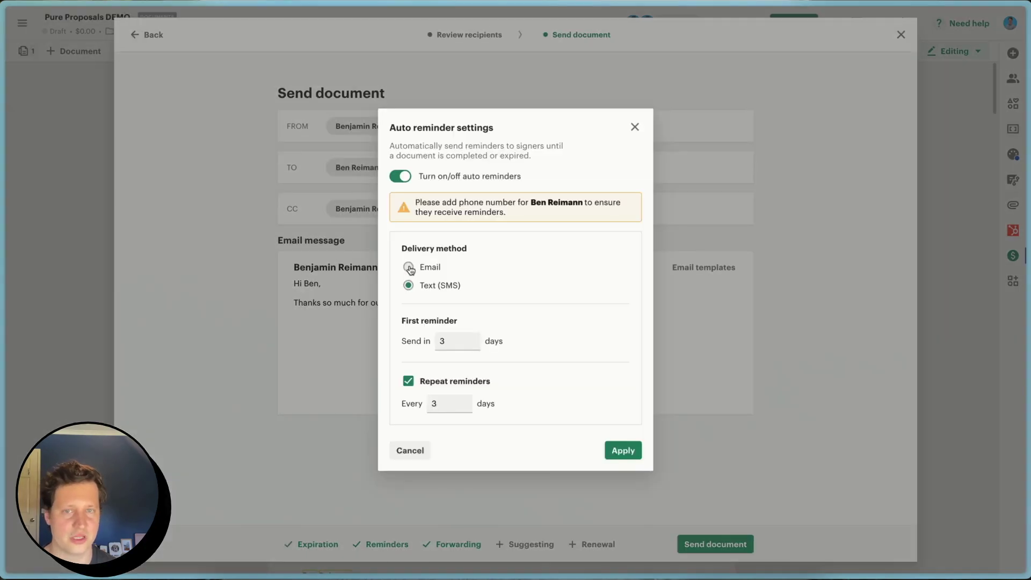
click(409, 267)
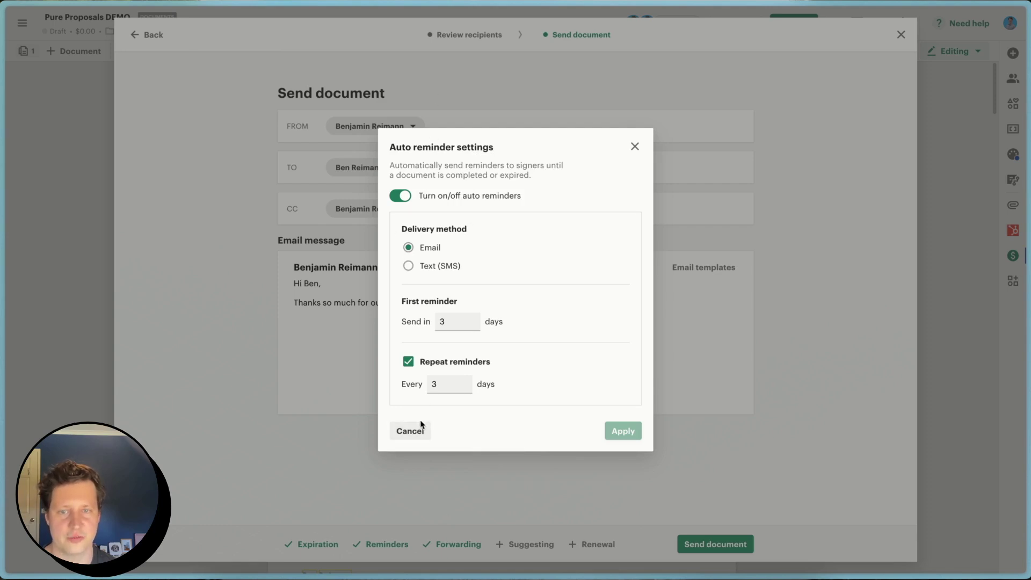
click(464, 320)
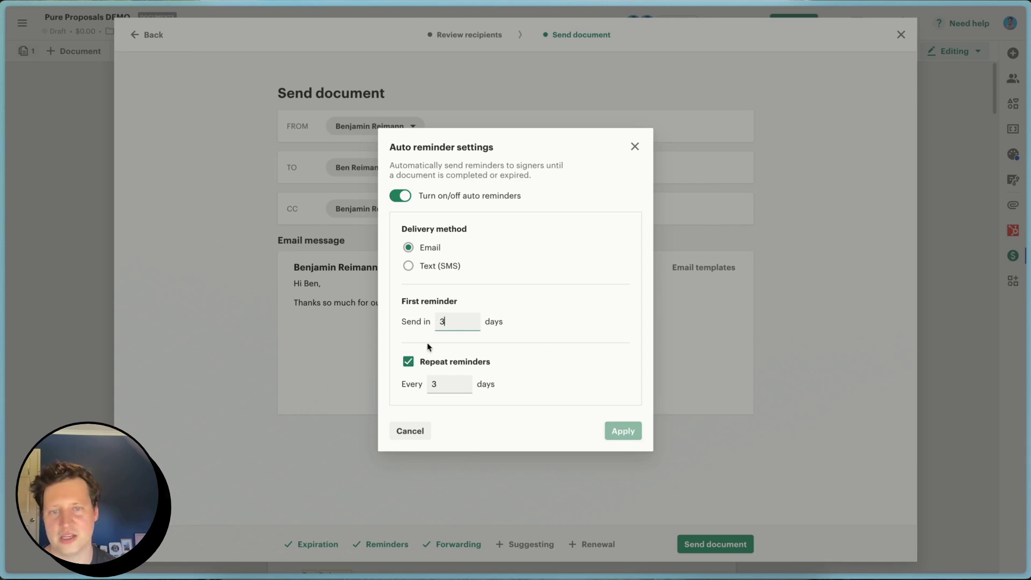
click(419, 429)
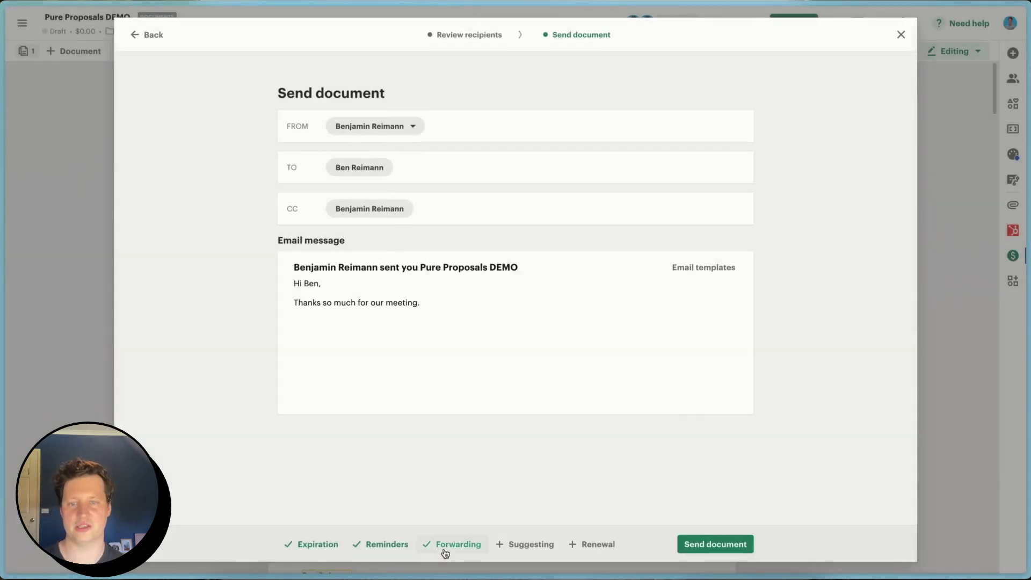
Step: Review the Forwarding options and close them without changes
click(444, 546)
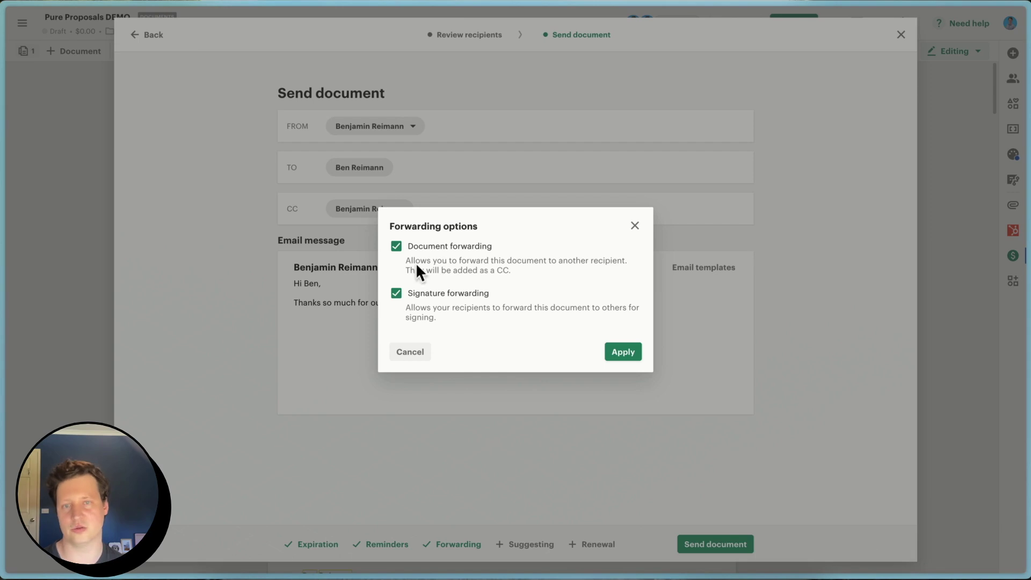
drag(407, 261, 511, 270)
click(511, 270)
drag(450, 259, 530, 261)
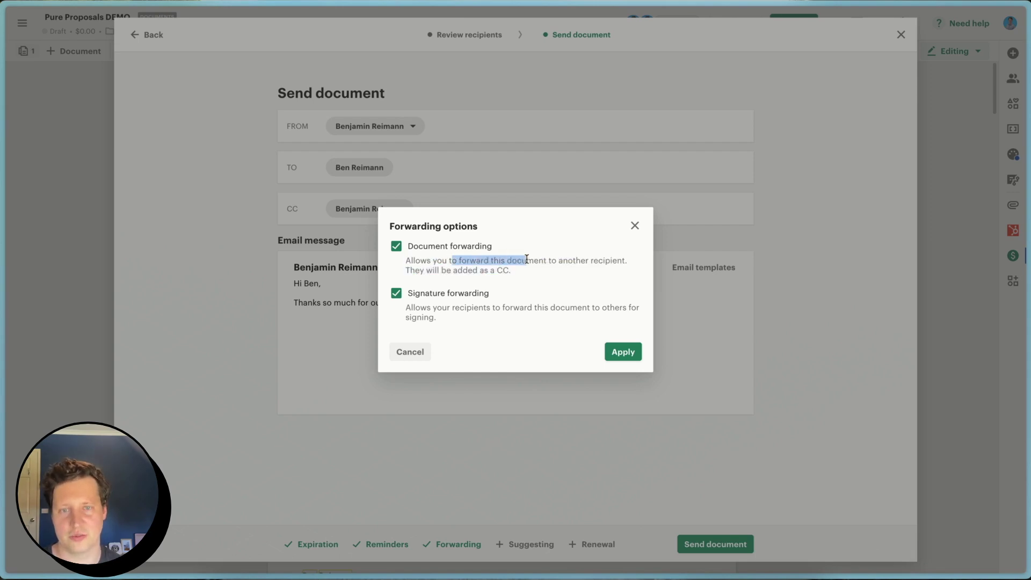
click(521, 259)
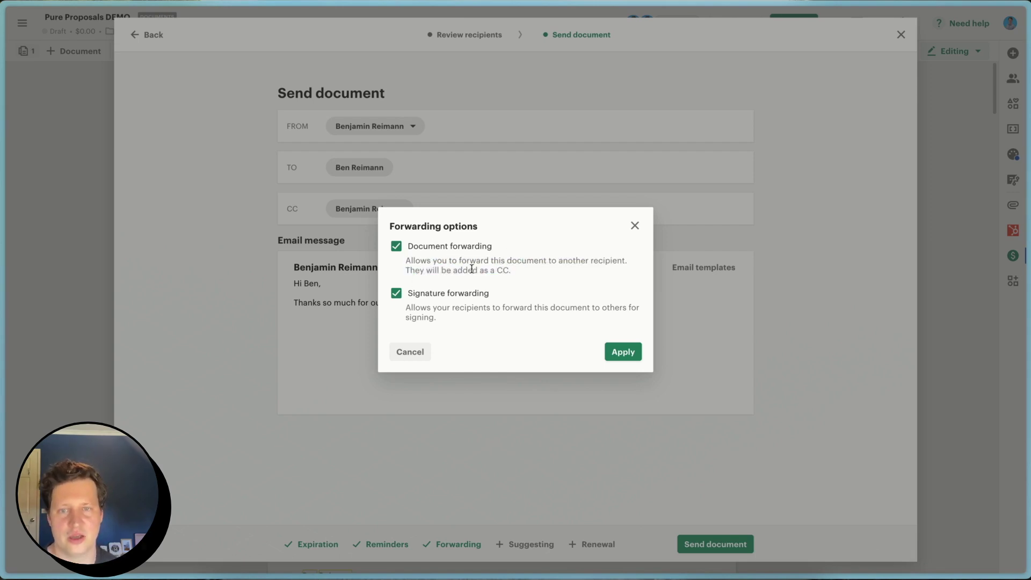
drag(439, 265, 563, 261)
click(563, 261)
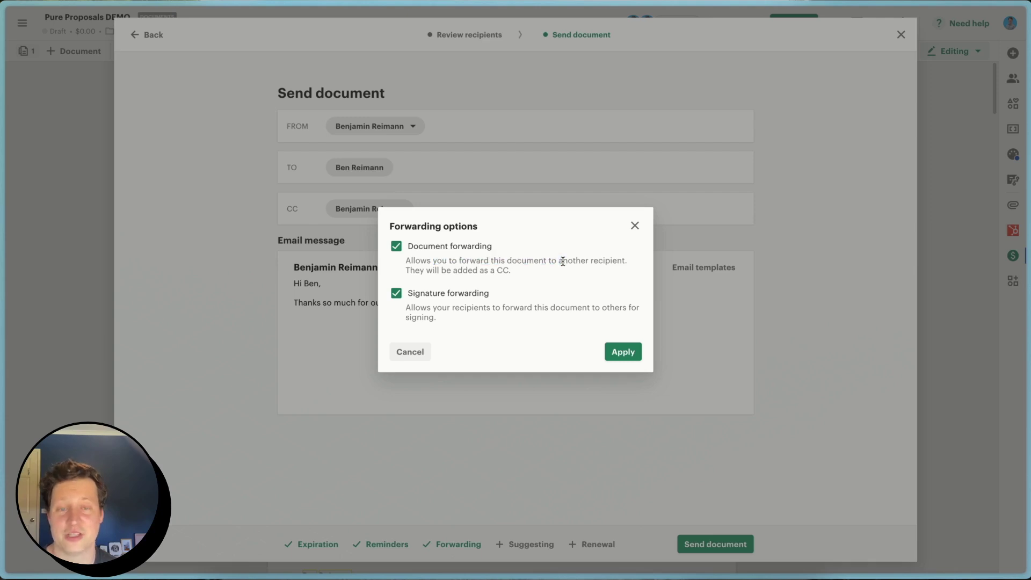
drag(481, 262, 559, 261)
click(560, 261)
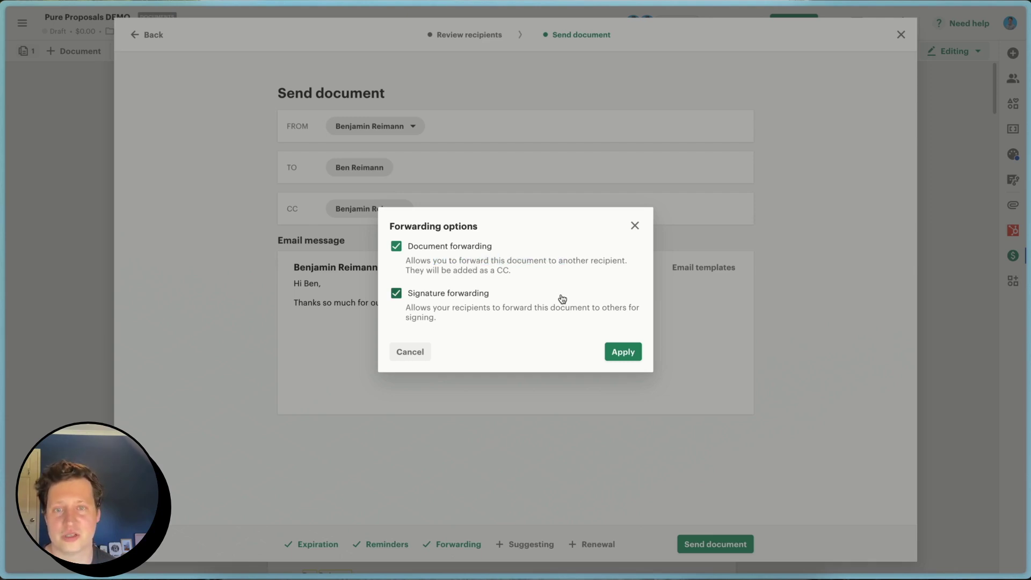
click(414, 350)
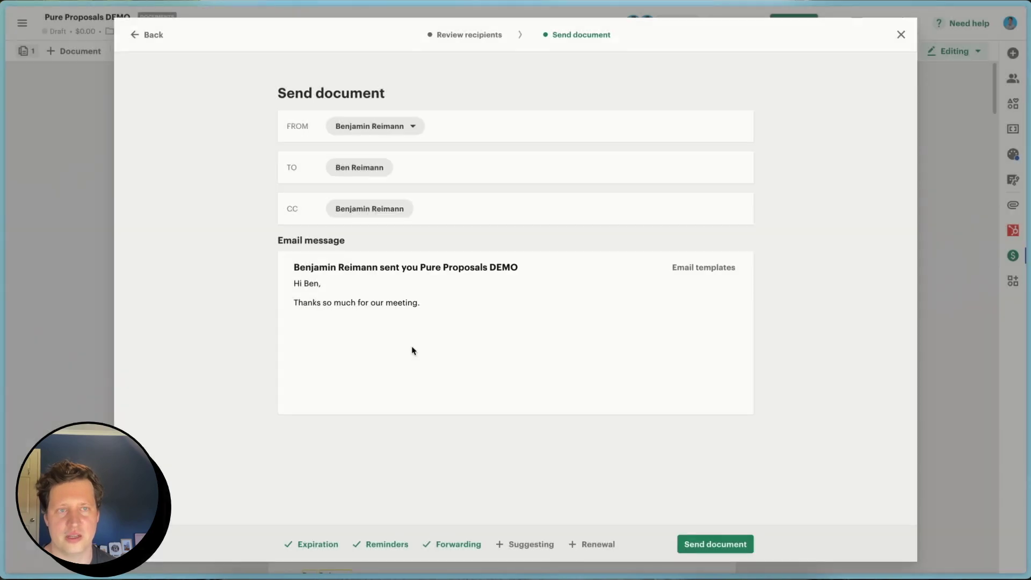
Step: Cancel Suggest edits without enabling it, then open Renewal settings
click(426, 305)
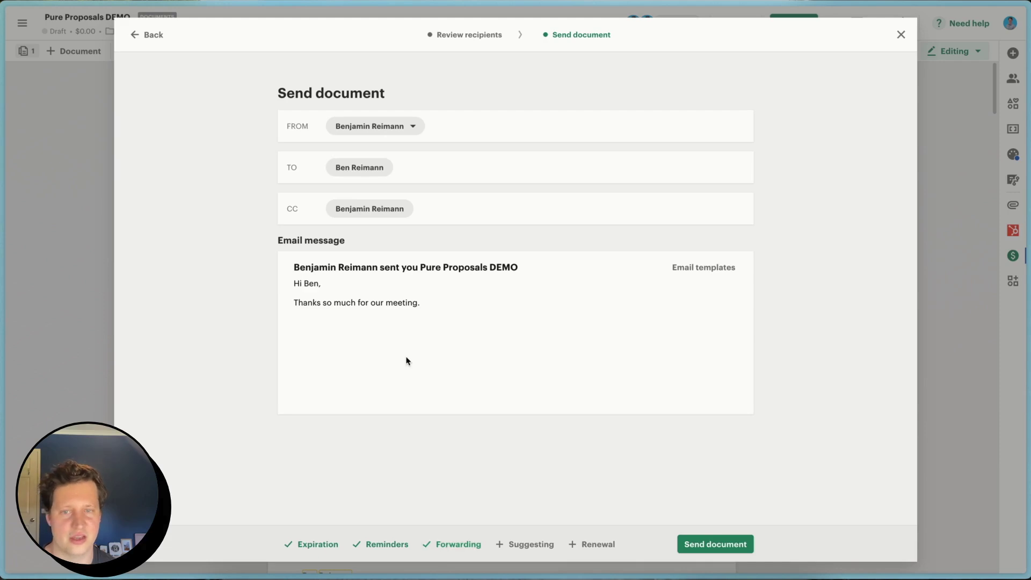
click(523, 546)
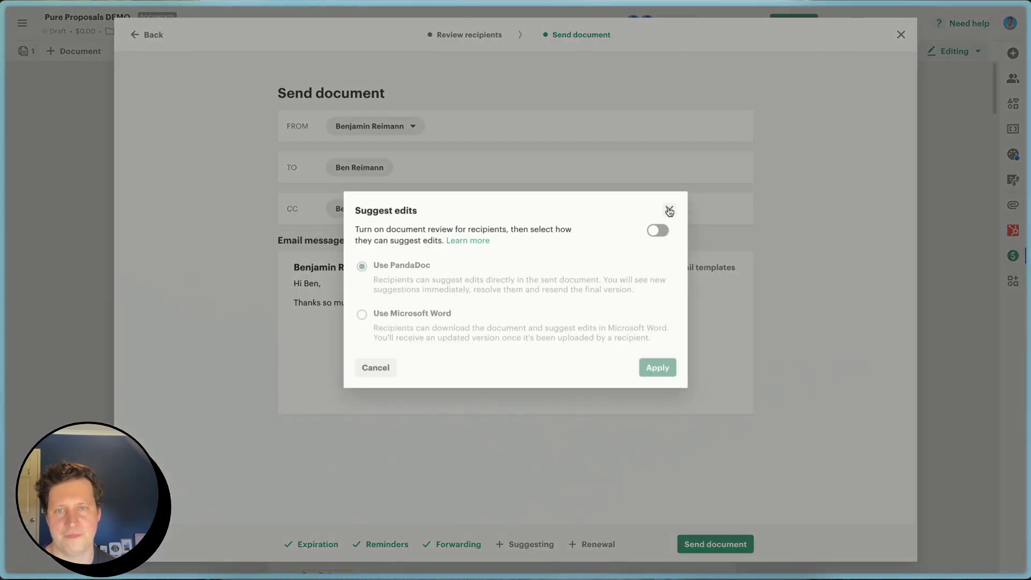
click(382, 367)
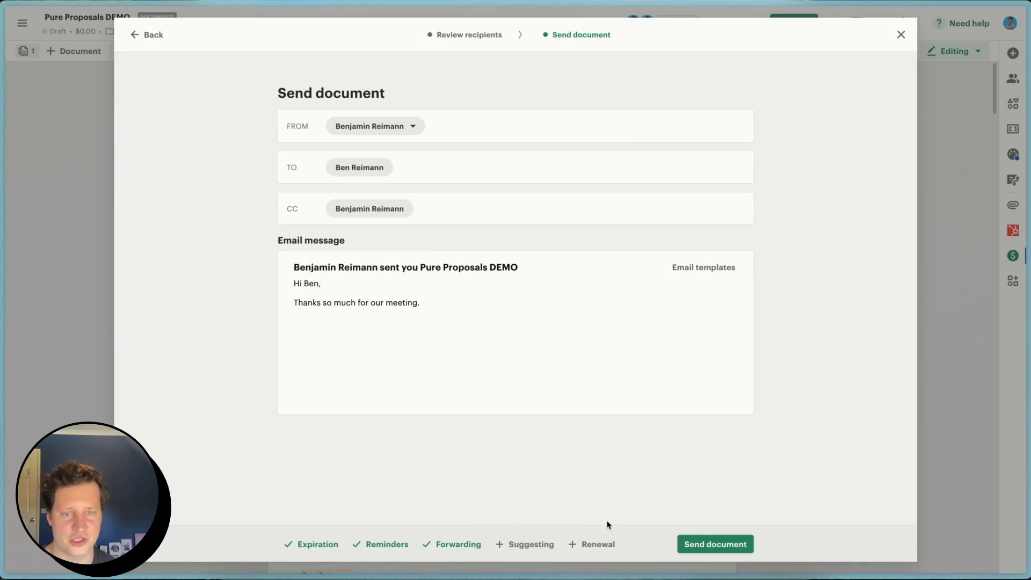
click(589, 546)
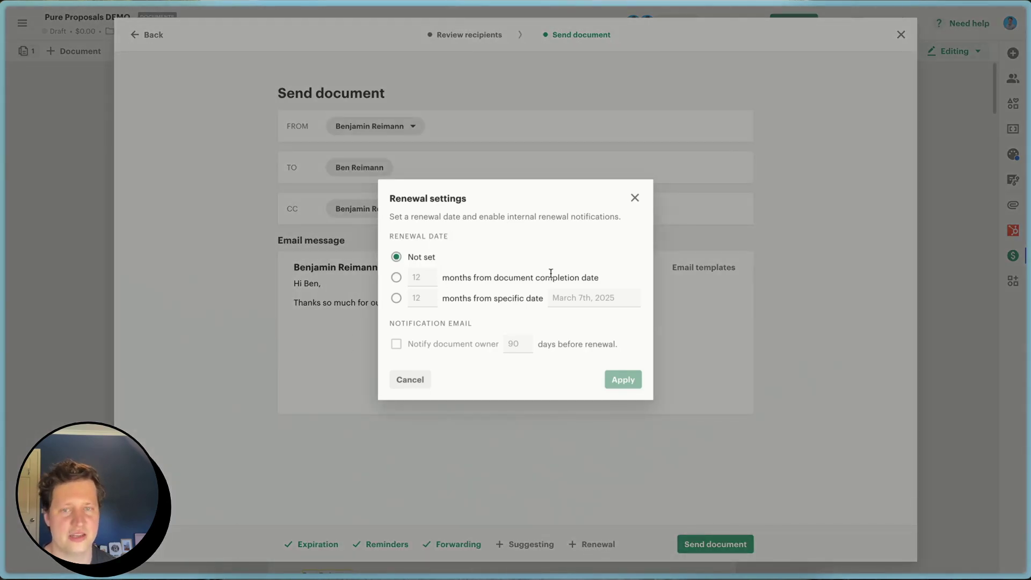
Step: Choose a 12-month renewal after completion with 90-day owner notification, then cancel without applying
drag(460, 278, 519, 278)
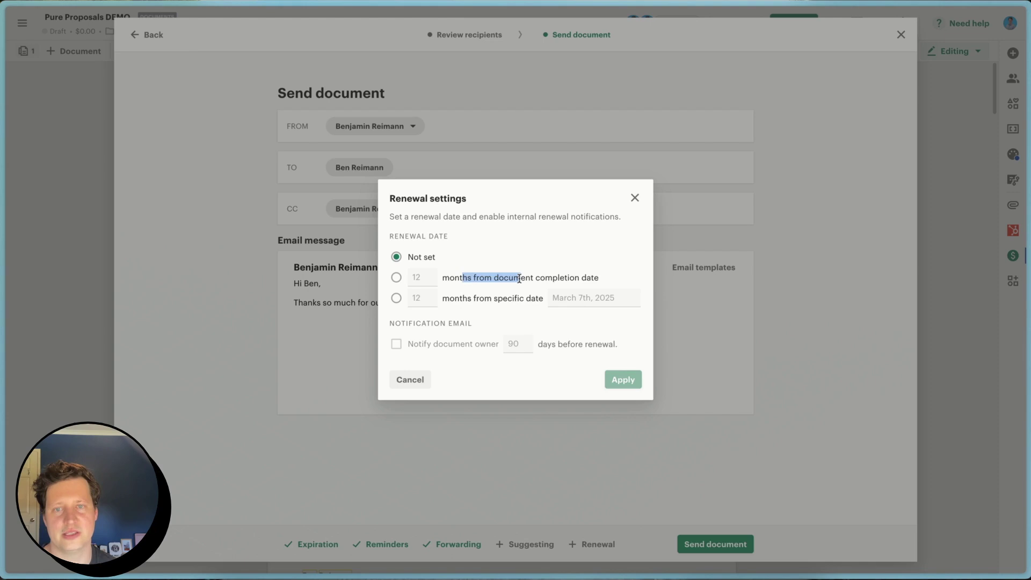
click(519, 278)
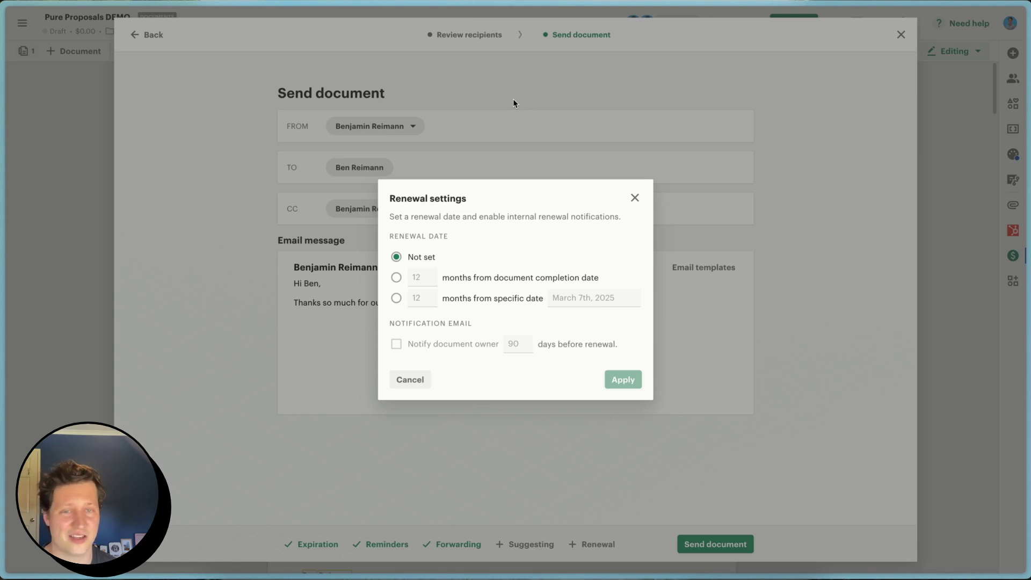
click(396, 277)
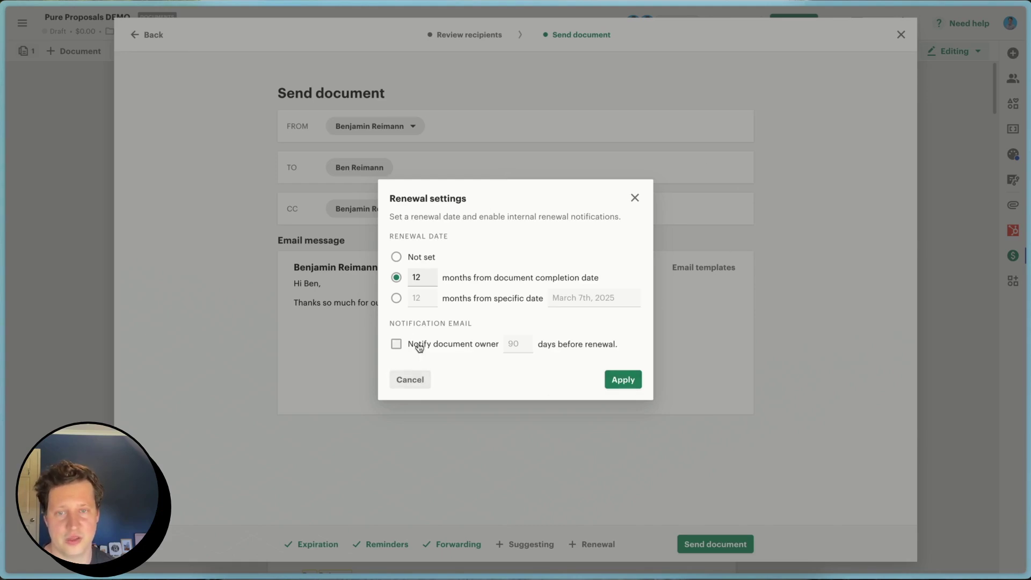
click(397, 344)
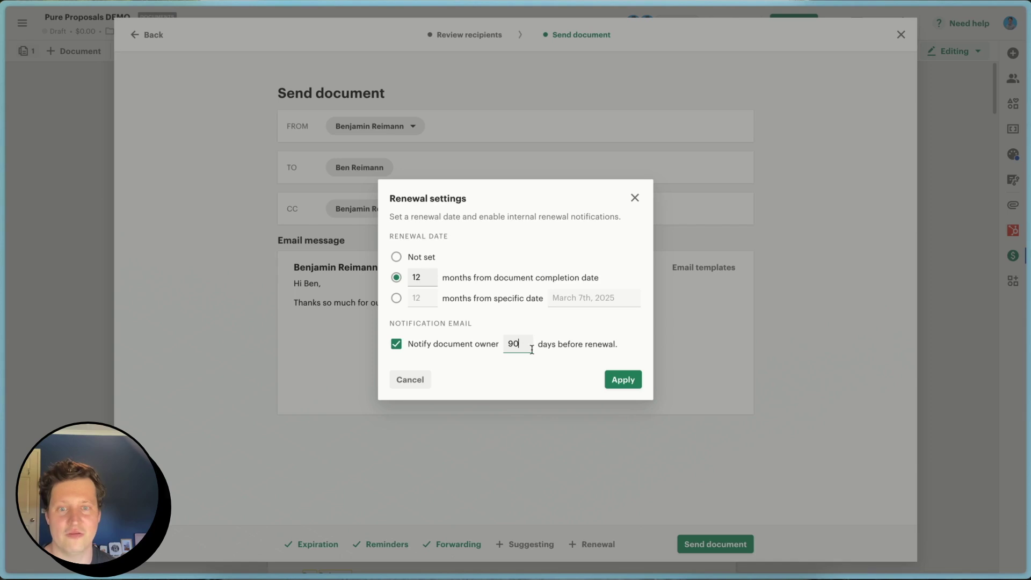
click(512, 347)
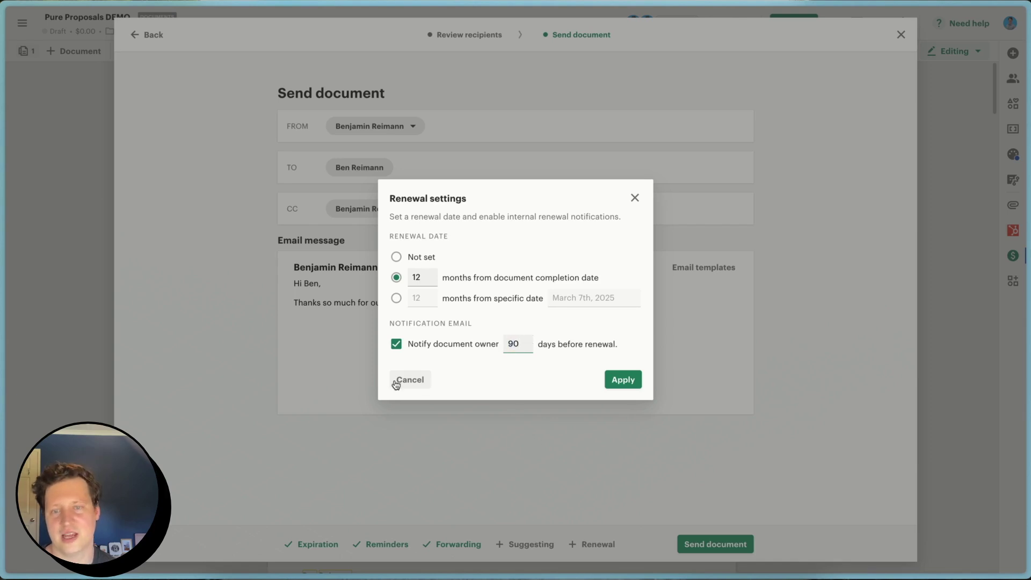
click(414, 380)
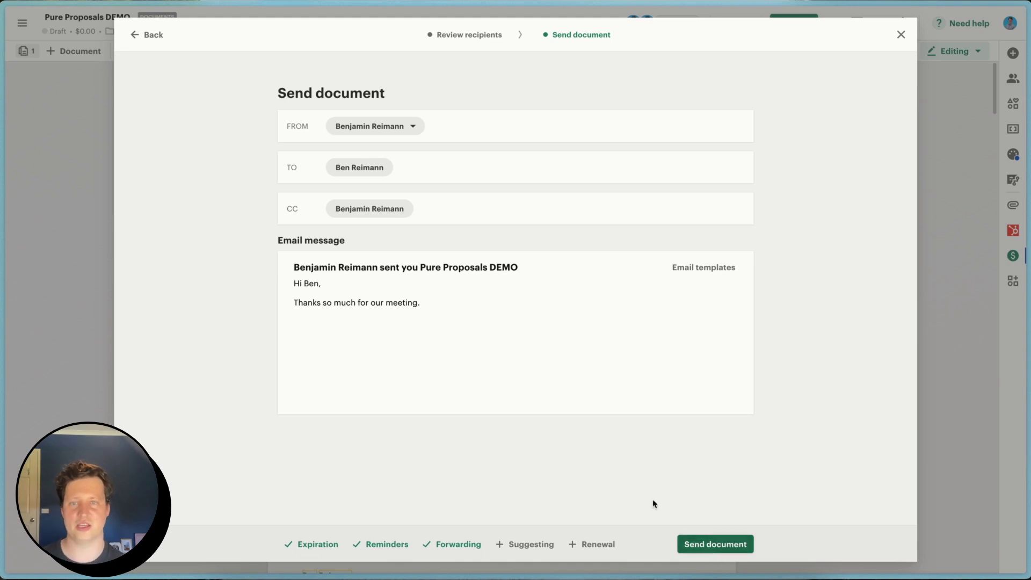
Step: Switch to sending by shareable link, replacing unfilled variables with blanks
click(900, 35)
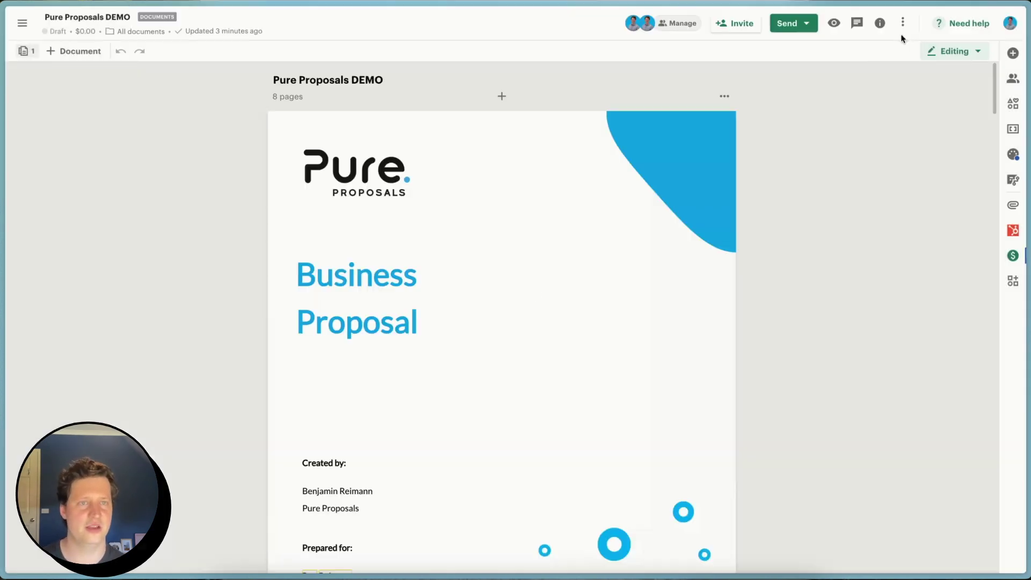
click(806, 23)
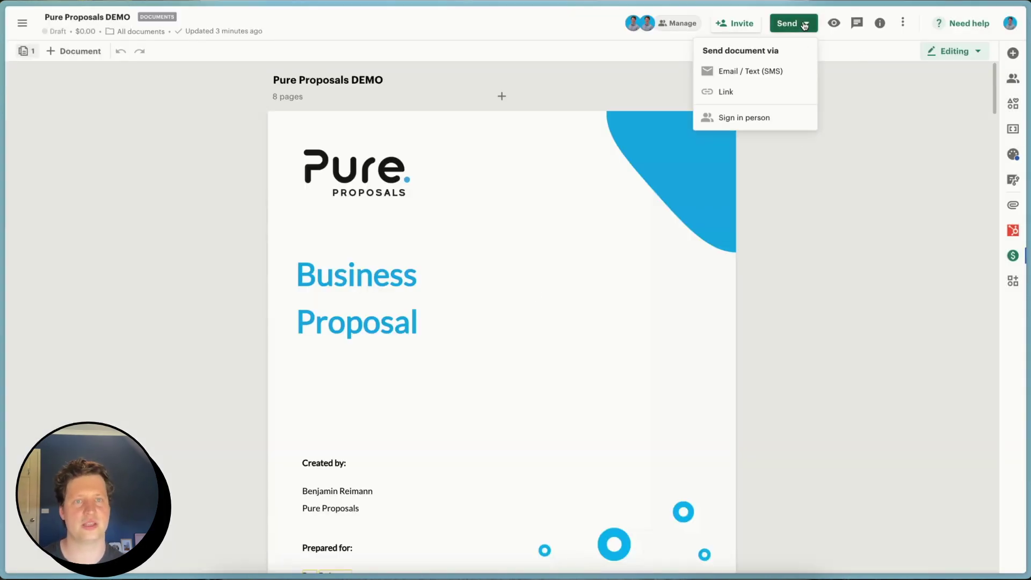
click(755, 95)
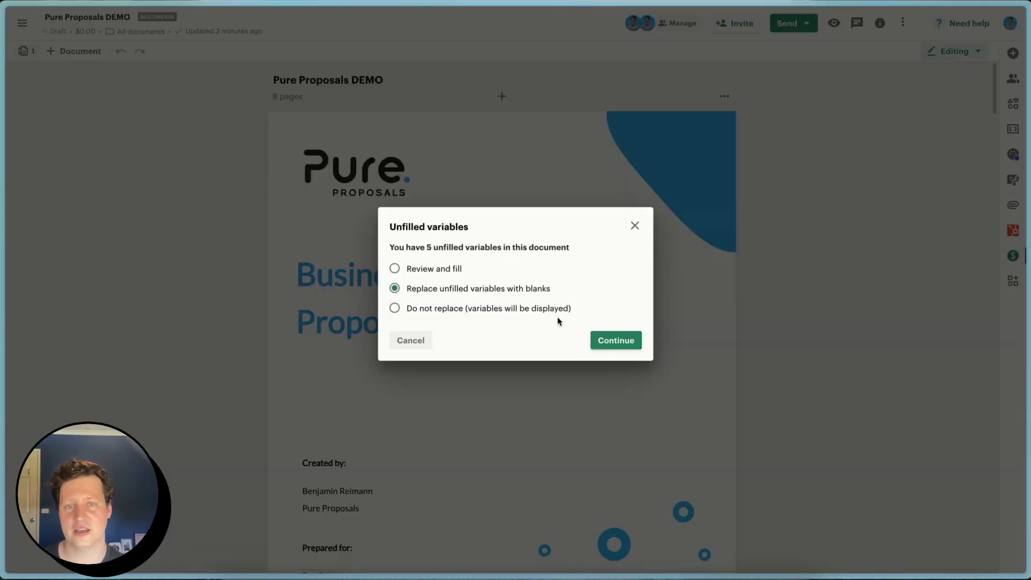
click(617, 340)
Step: Rename the document to 'Pure Proposals DEMO Mach 2025' and save it
double_click(457, 284)
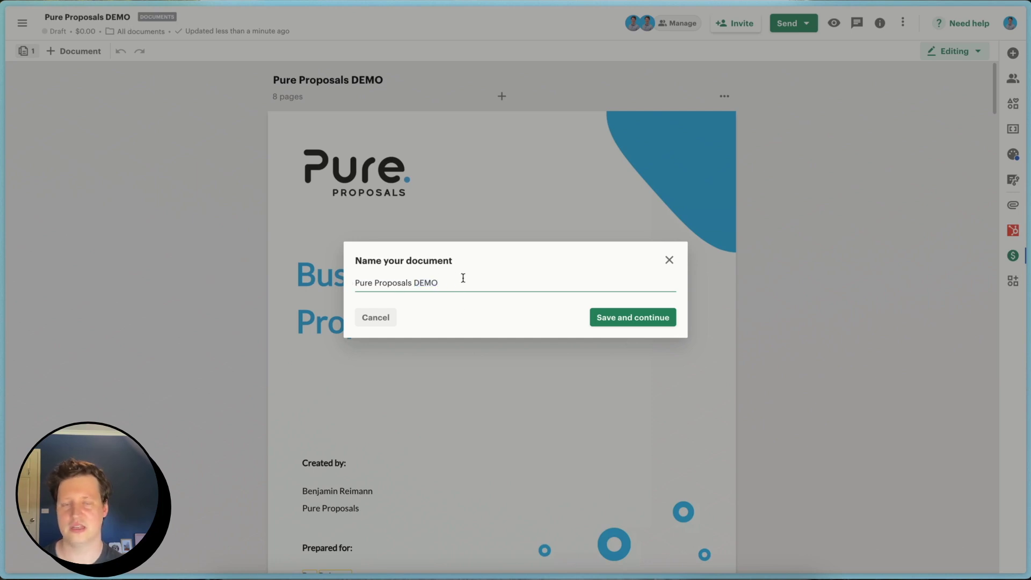
text(Mach 2025)
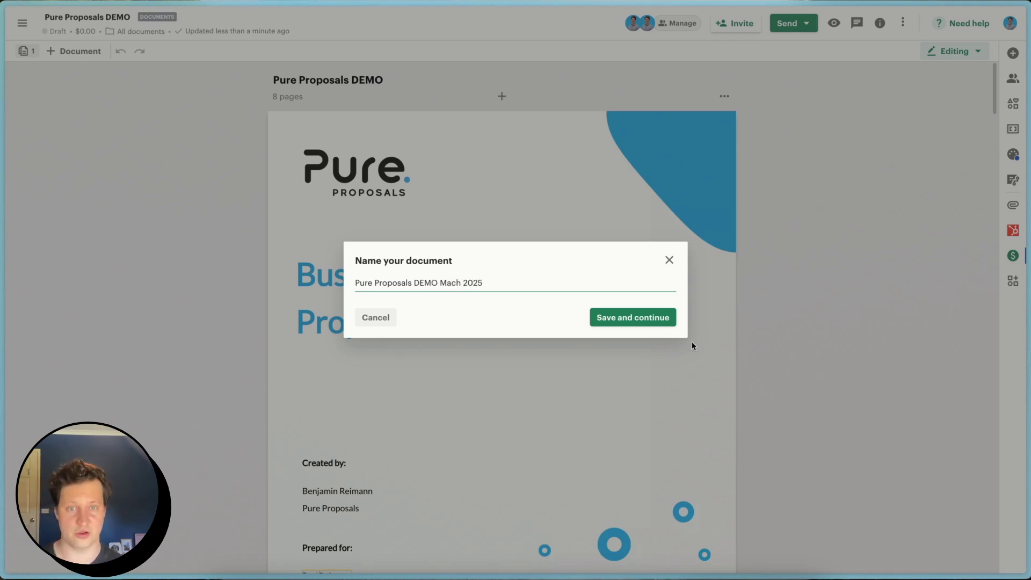
click(669, 318)
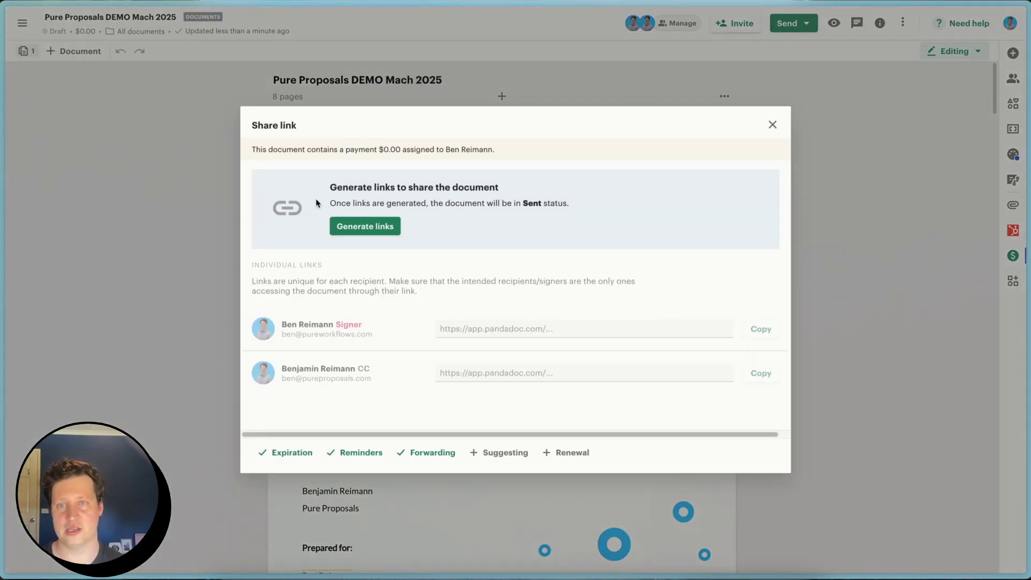
Step: Review the $0.00 payment notice, then generate individual share links for the signer and CC recipient
drag(293, 148, 503, 154)
click(503, 154)
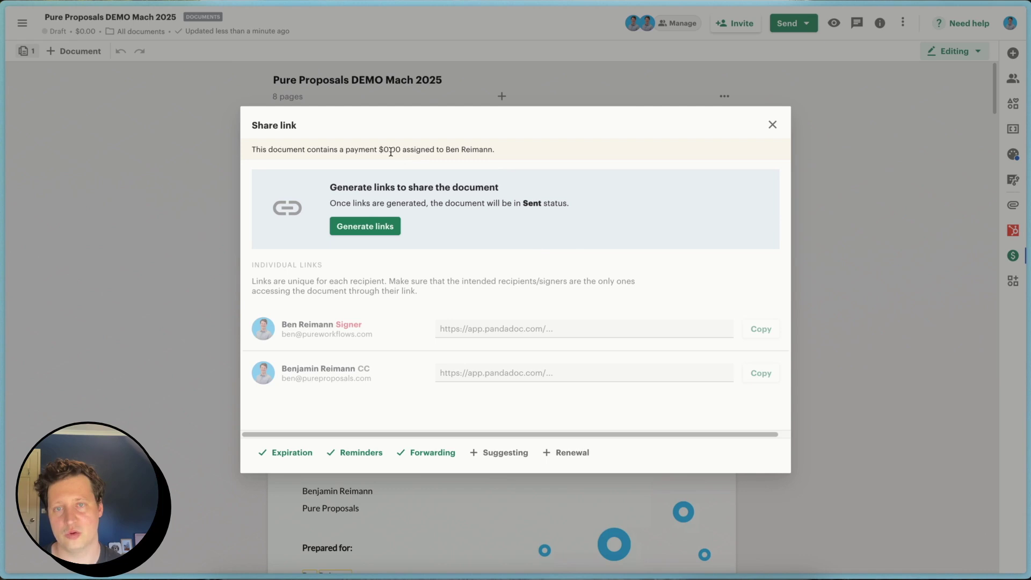
drag(384, 149, 442, 149)
click(443, 149)
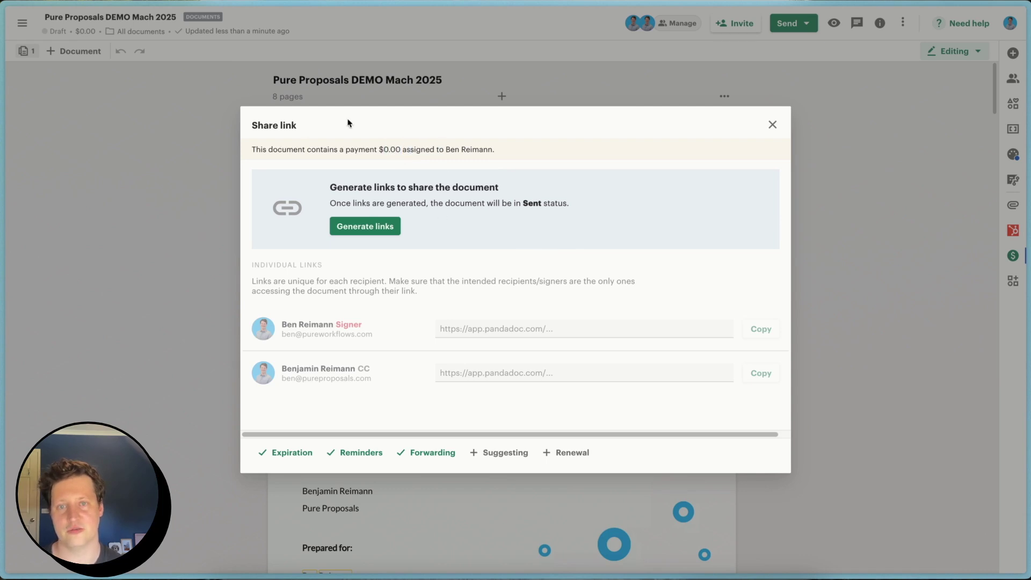
drag(375, 149, 527, 159)
click(527, 158)
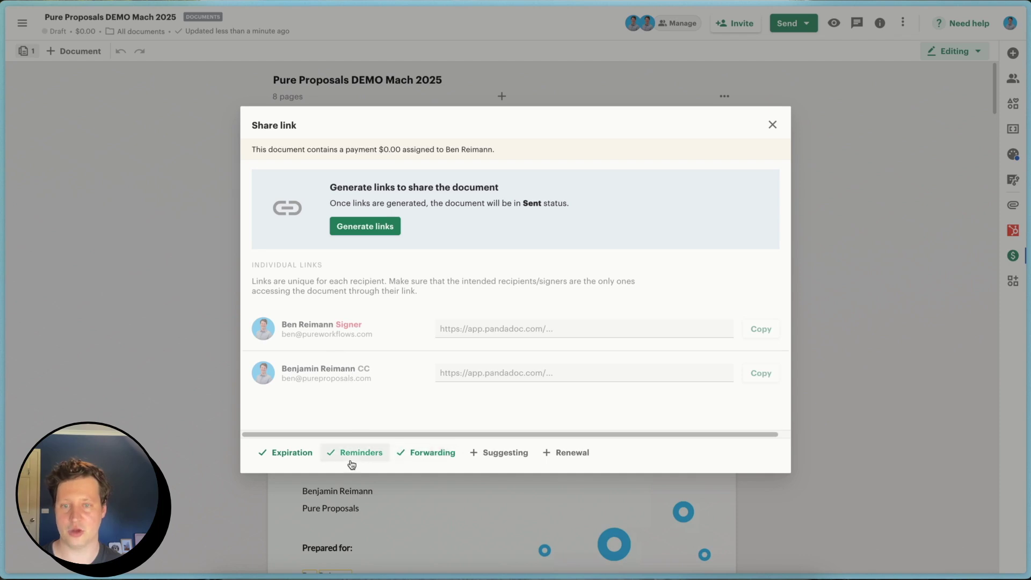
click(366, 232)
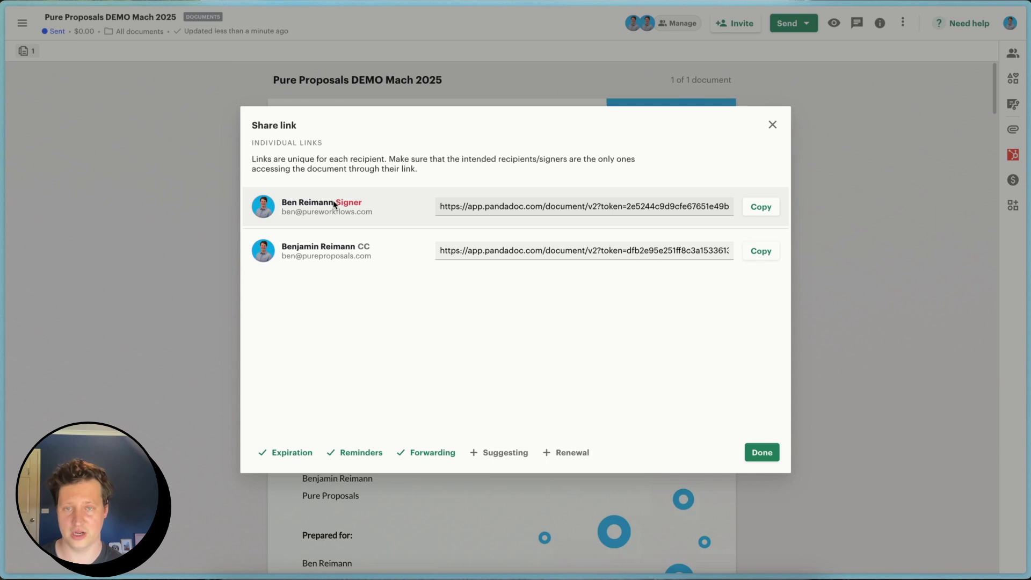
double_click(349, 203)
Step: Copy the signer's unique share link and check its full URL
click(354, 200)
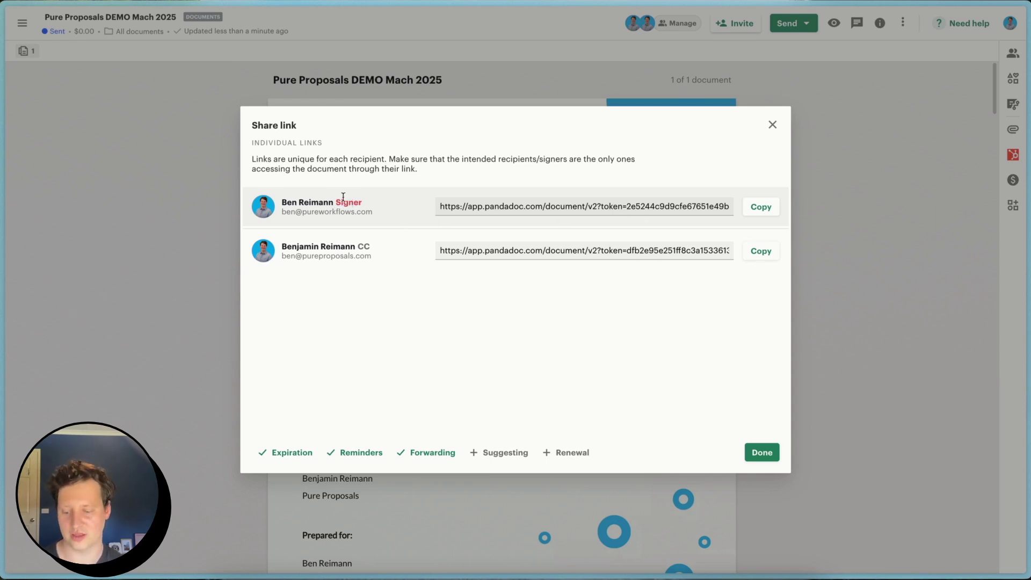
drag(284, 203, 337, 206)
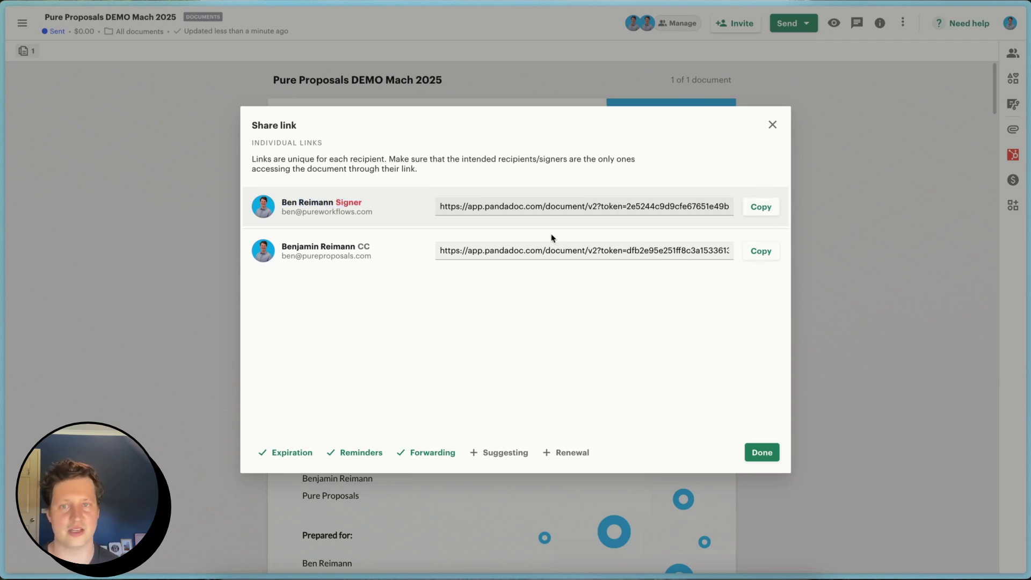
click(760, 210)
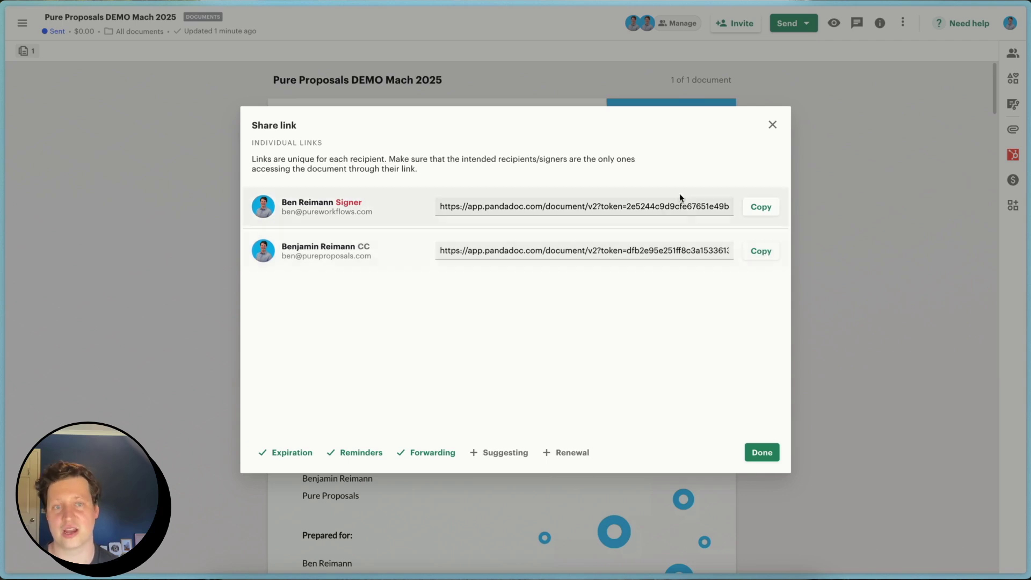
drag(669, 206, 810, 207)
click(715, 206)
Step: Copy the CC recipient's share link, recopy the signer's link, and close the Share link window
drag(711, 245, 755, 253)
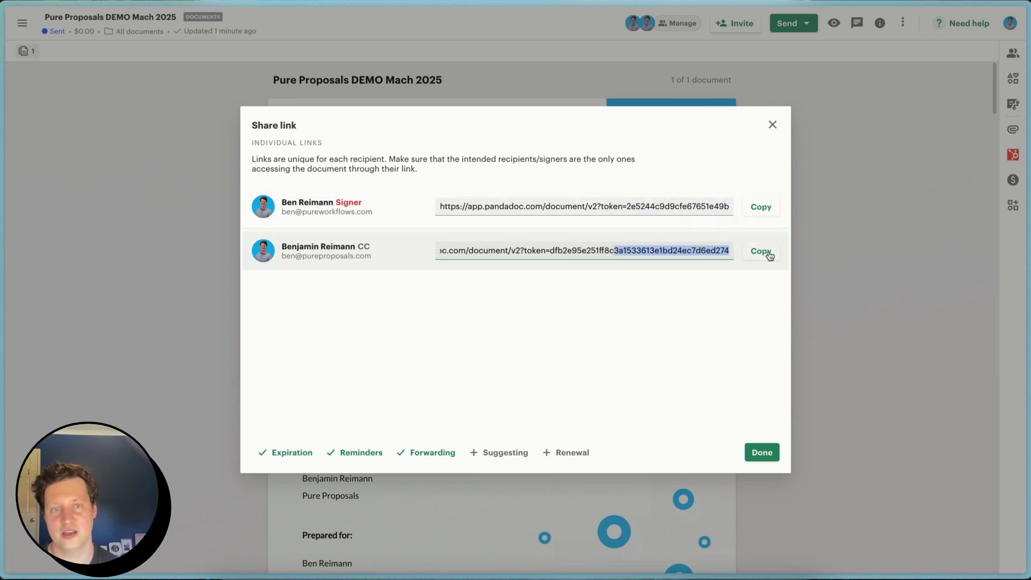
click(691, 244)
drag(691, 244, 725, 249)
click(307, 242)
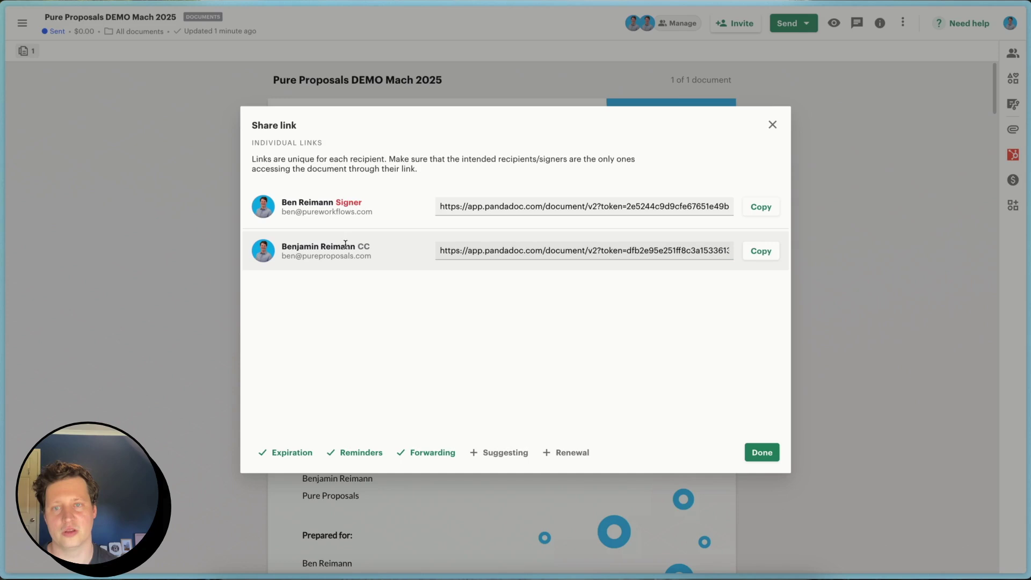
drag(355, 246, 364, 246)
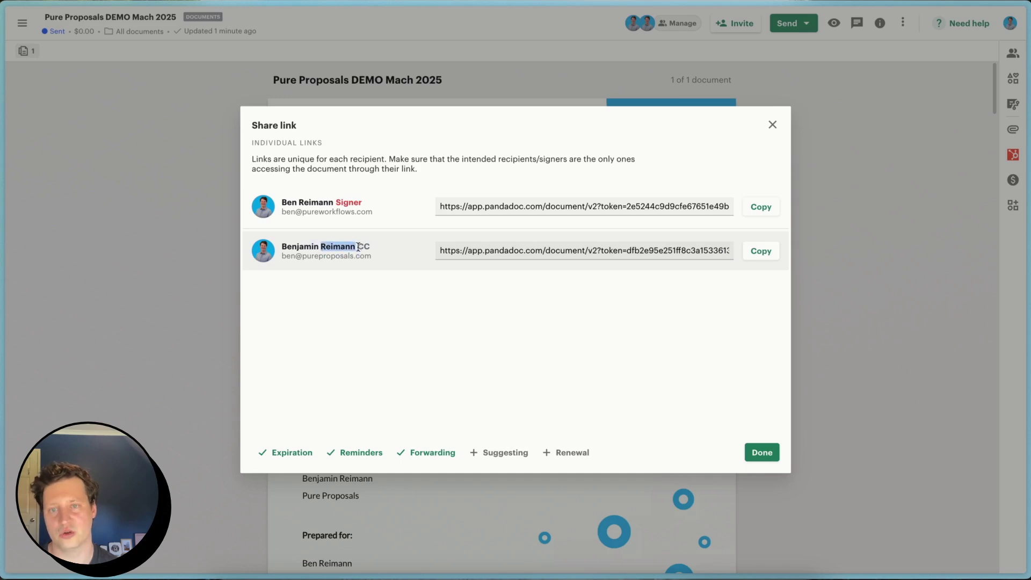
click(362, 246)
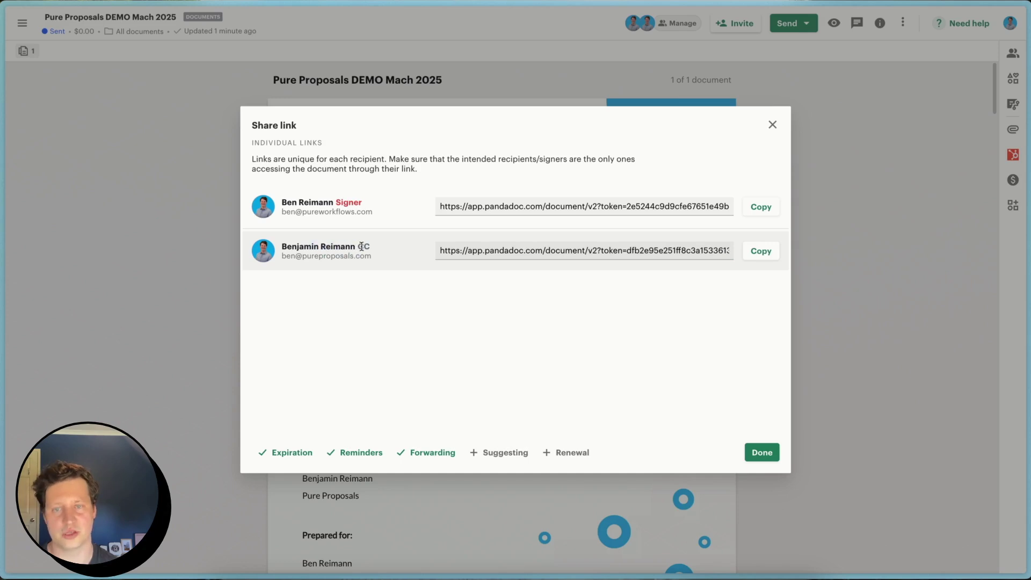
click(762, 253)
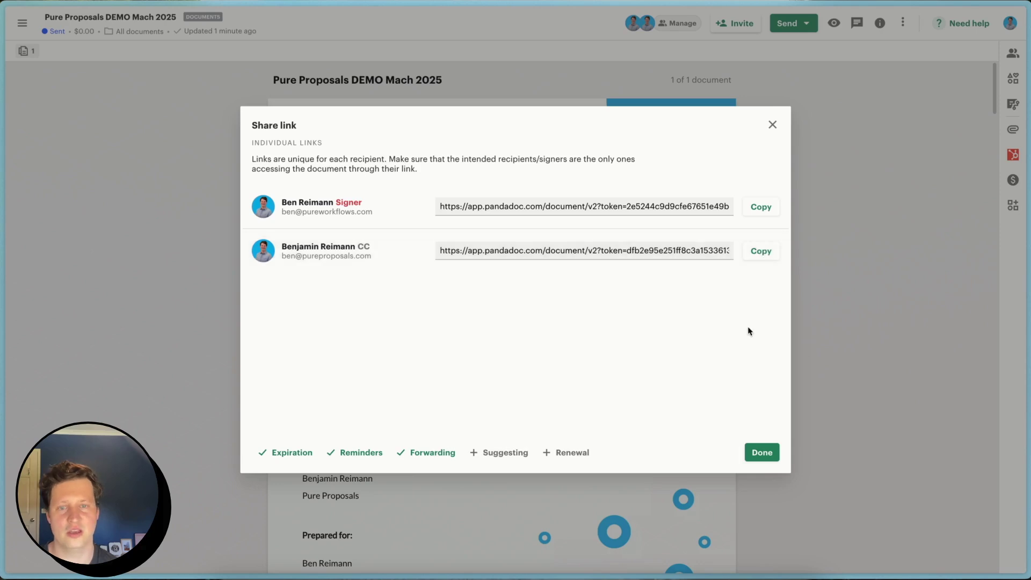
click(758, 208)
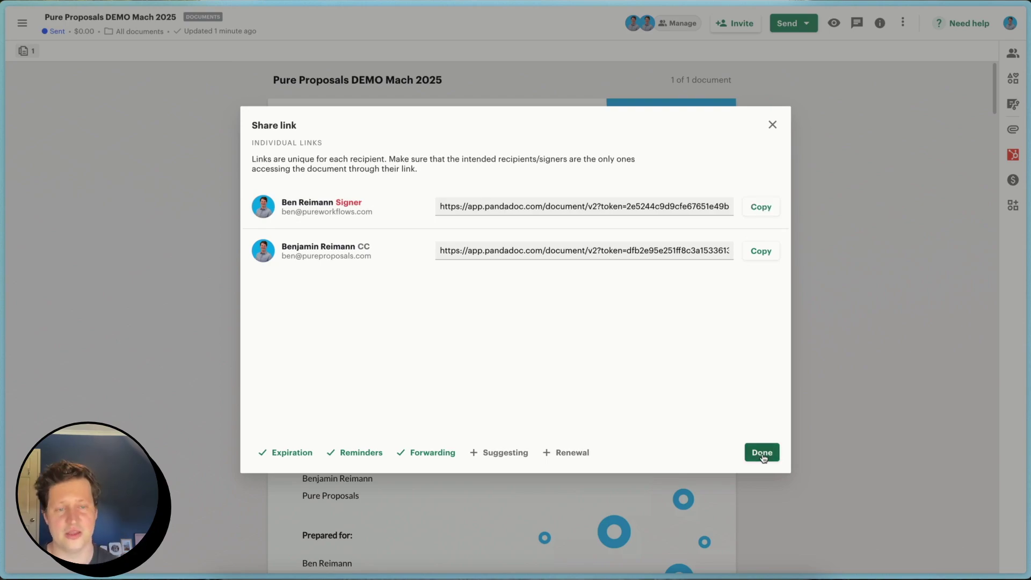
click(764, 458)
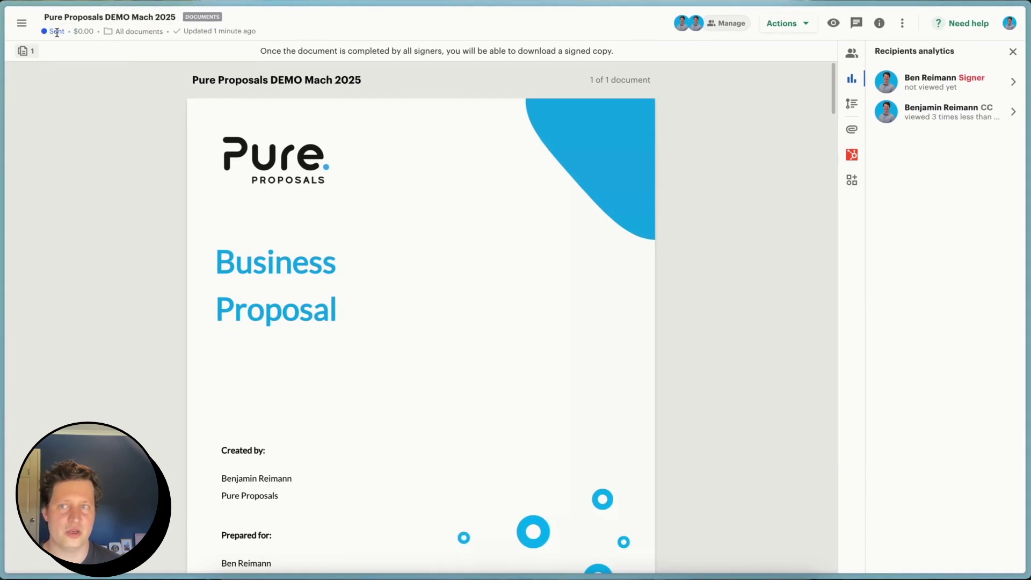
Step: Look through the Actions menu and Recipients panel without changes, then open recipient analytics
click(788, 23)
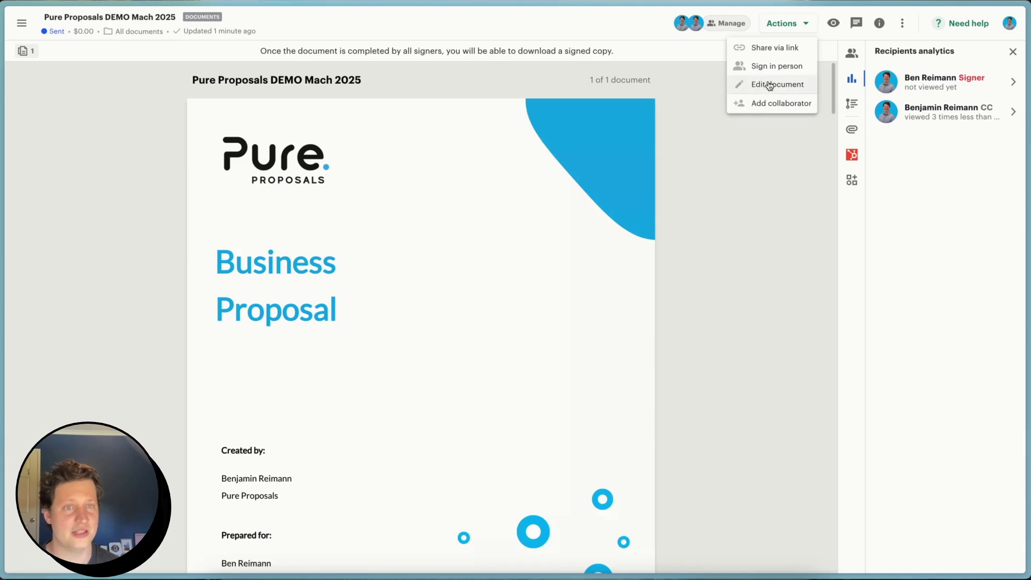
click(745, 220)
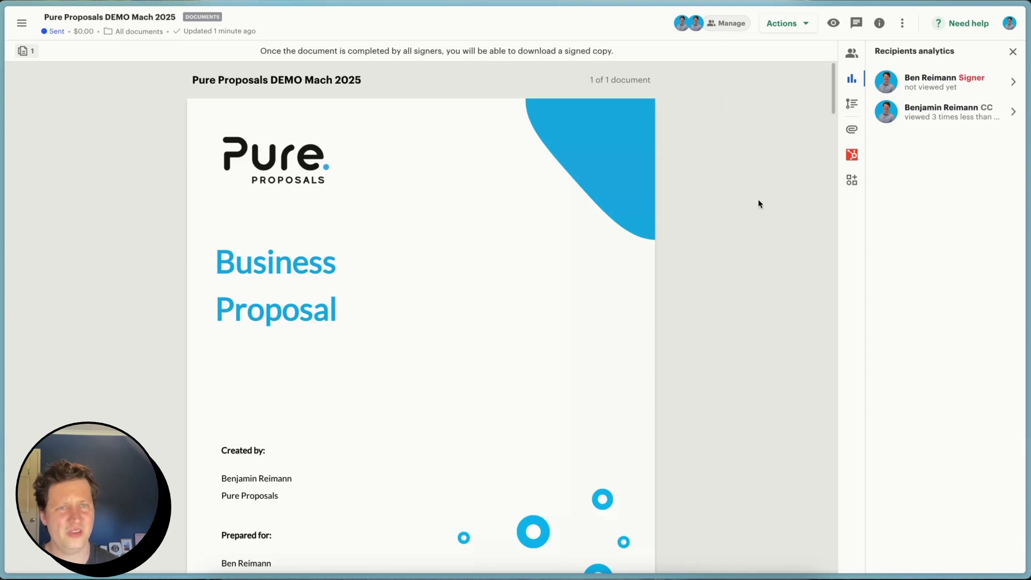
click(725, 24)
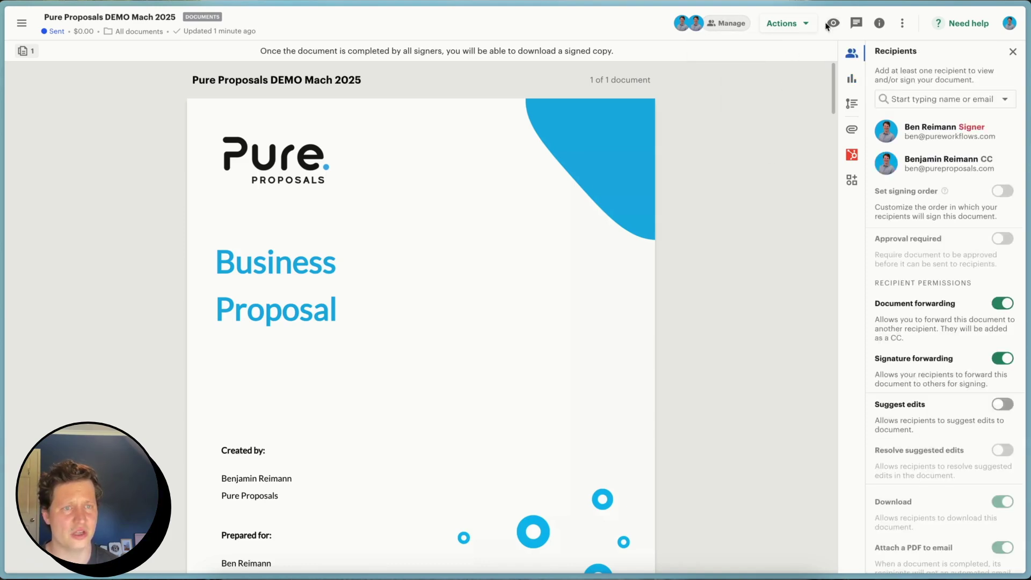
click(942, 101)
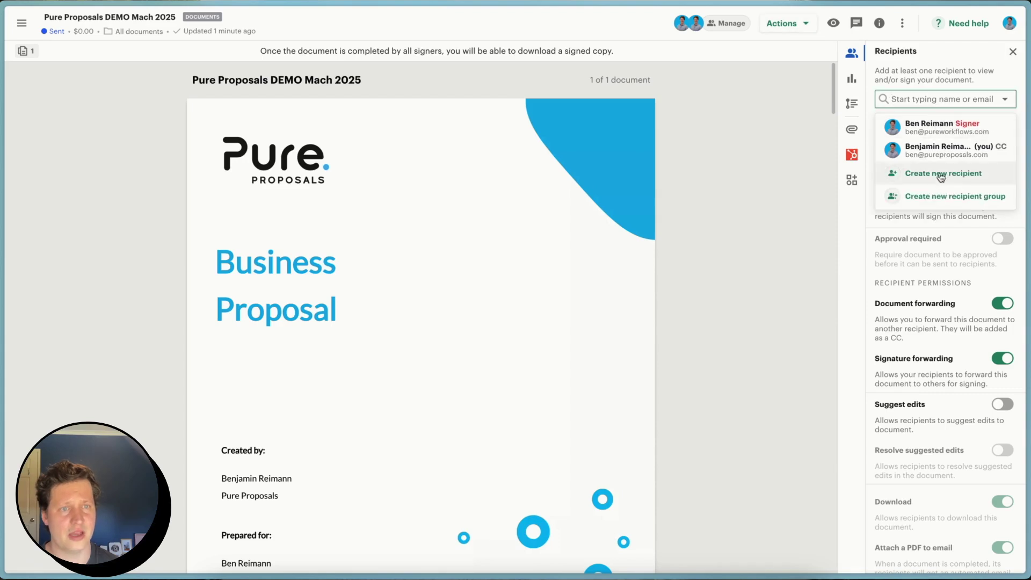
click(763, 204)
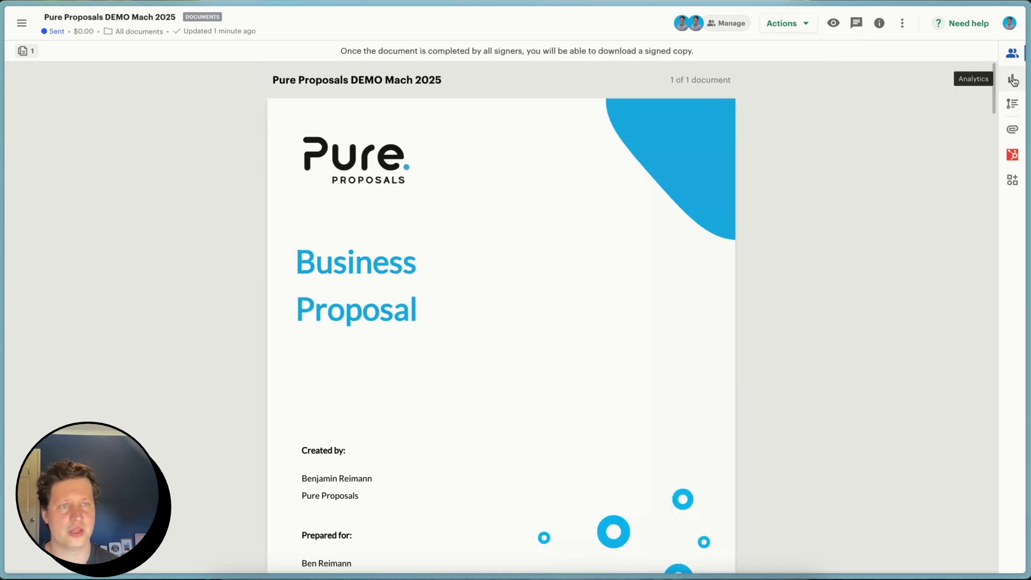
click(1013, 78)
click(853, 111)
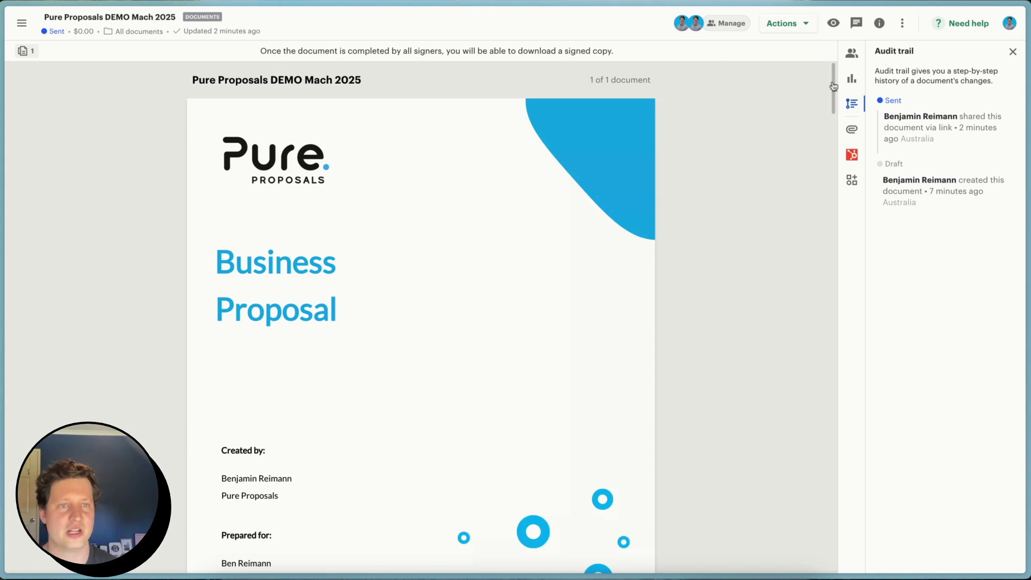
click(1013, 52)
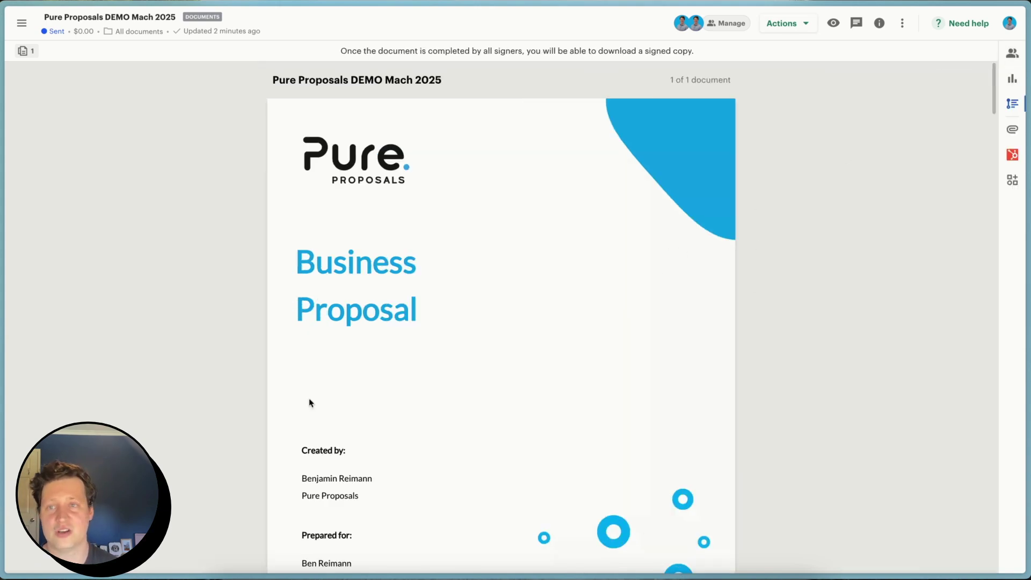